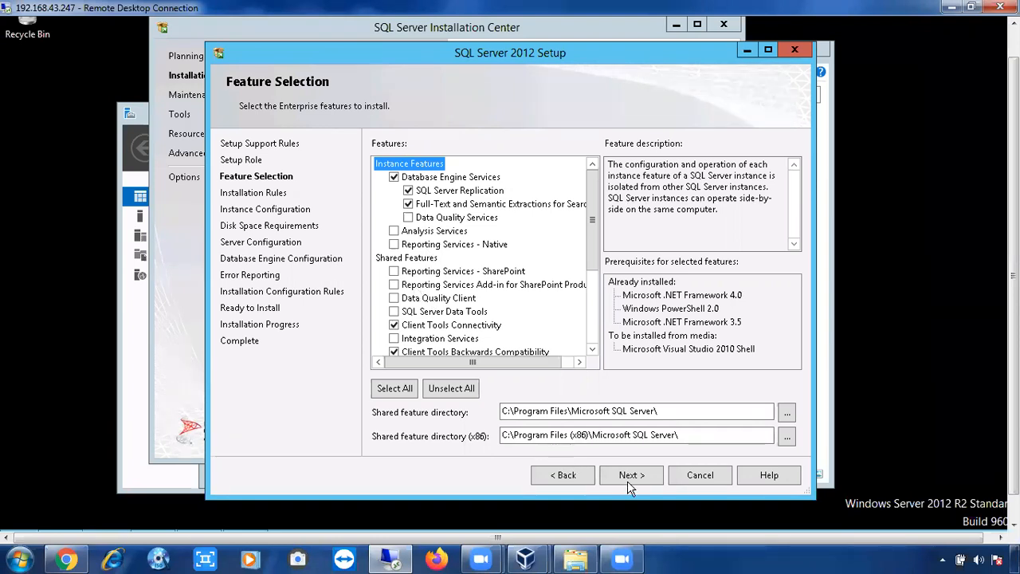
Step: Keep the selected Database Engine and client tools features and continue to the Installation Rules check
left_click(490, 249)
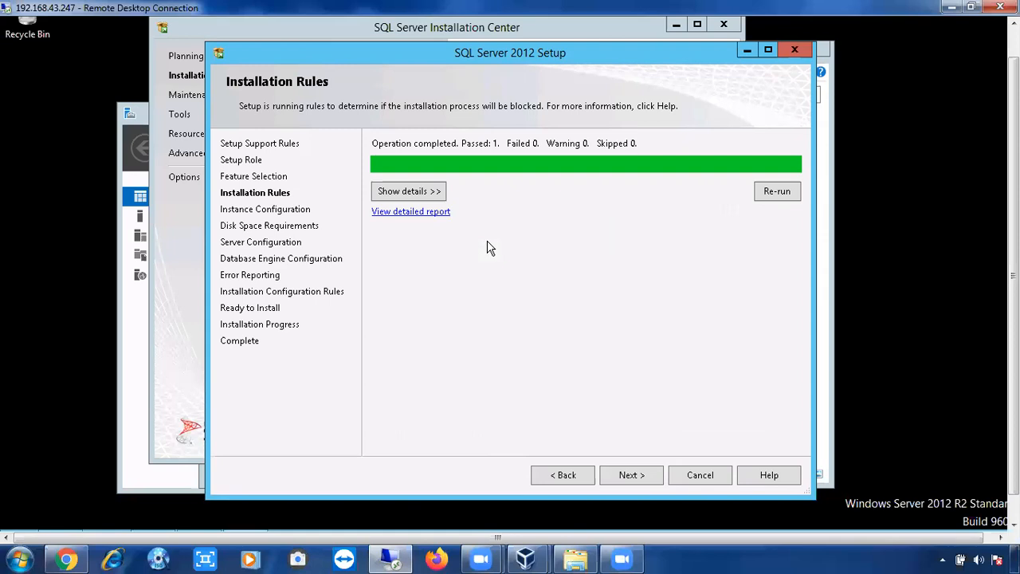
Step: View the installation rule details, then continue to Instance Configuration
left_click(425, 192)
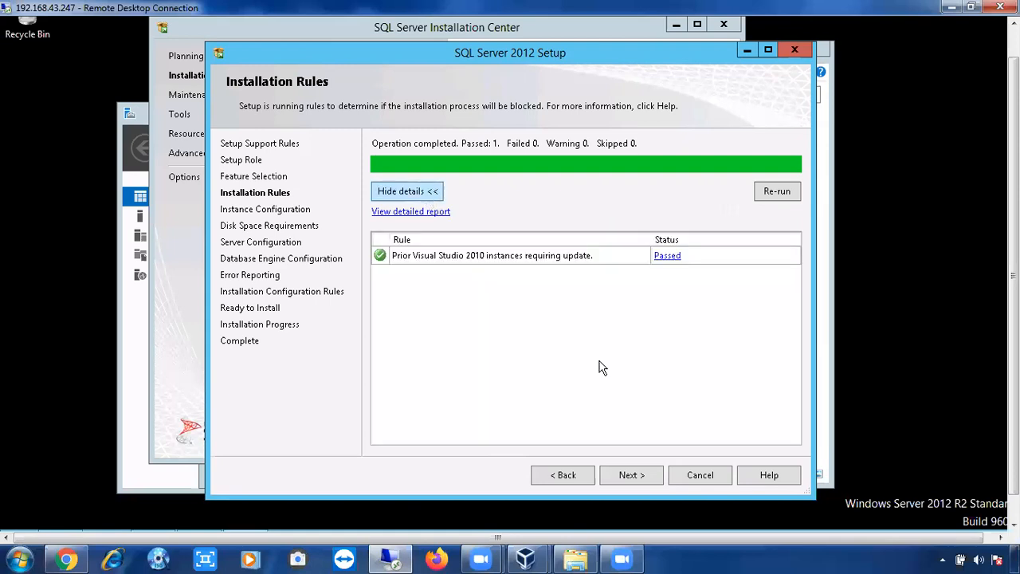
left_click(627, 475)
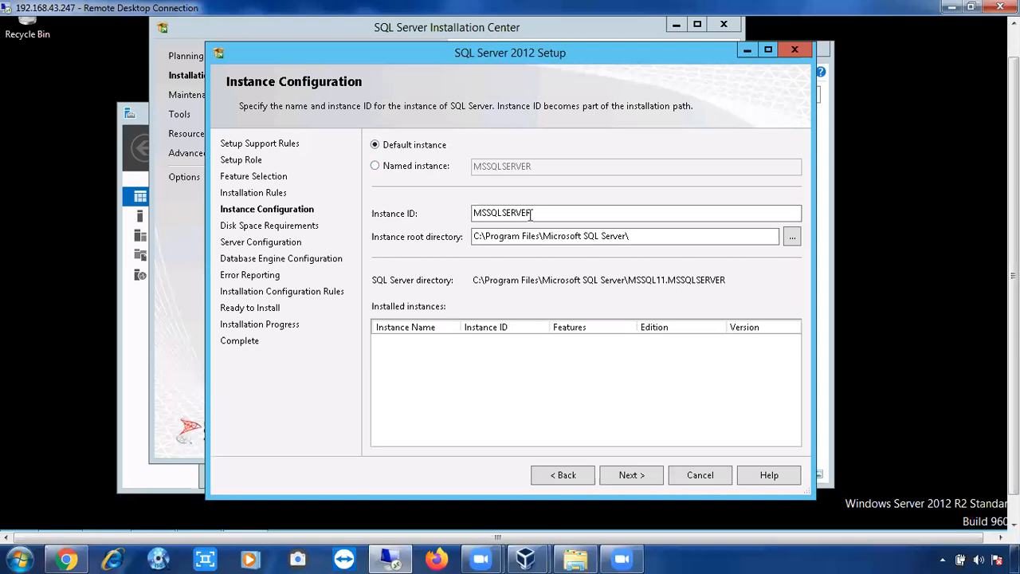
Step: Keep the default instance with Instance ID MSSQLSERVER and continue to Disk Space Requirements
double_click(488, 212)
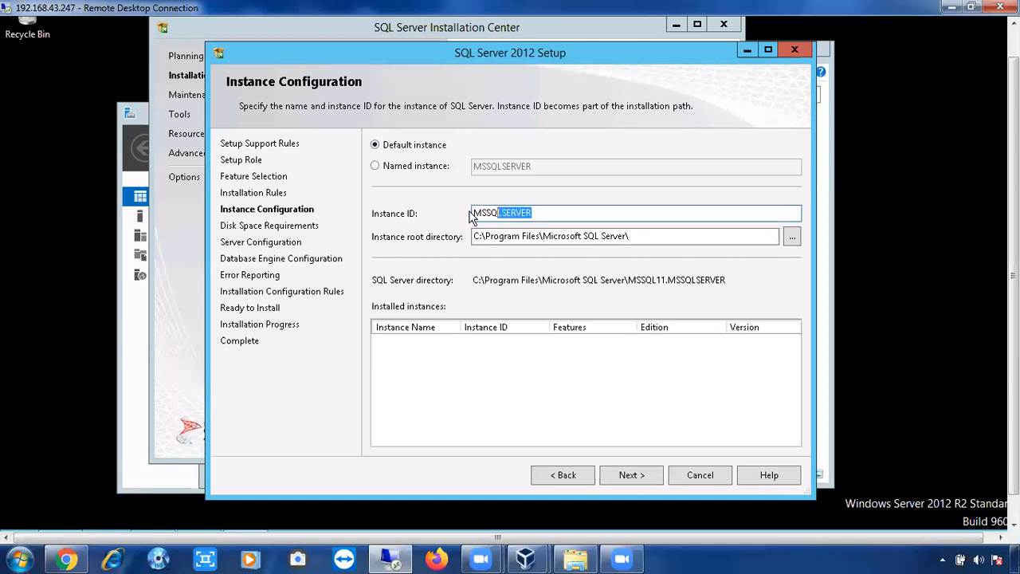
left_click(534, 212)
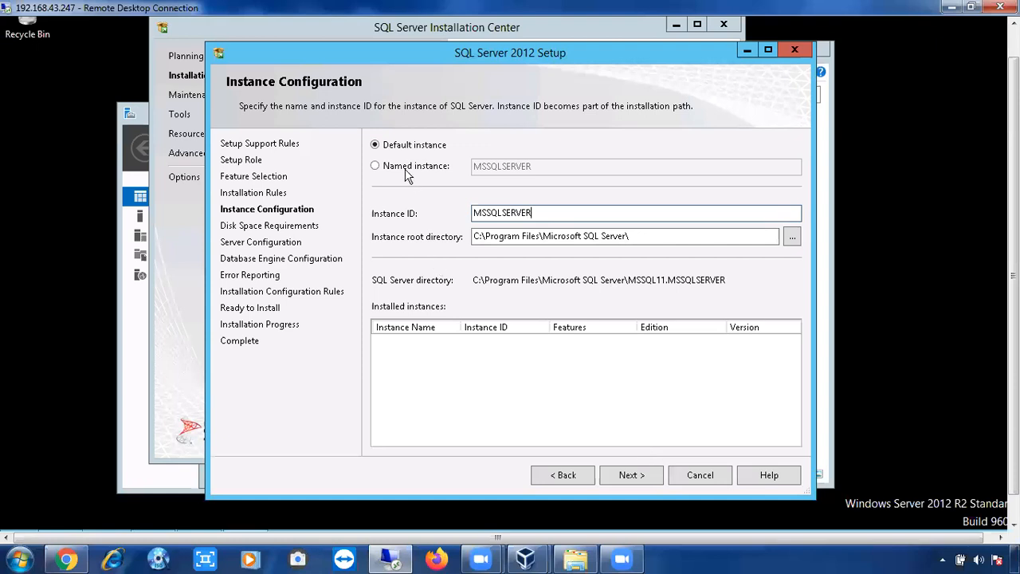
left_click(645, 475)
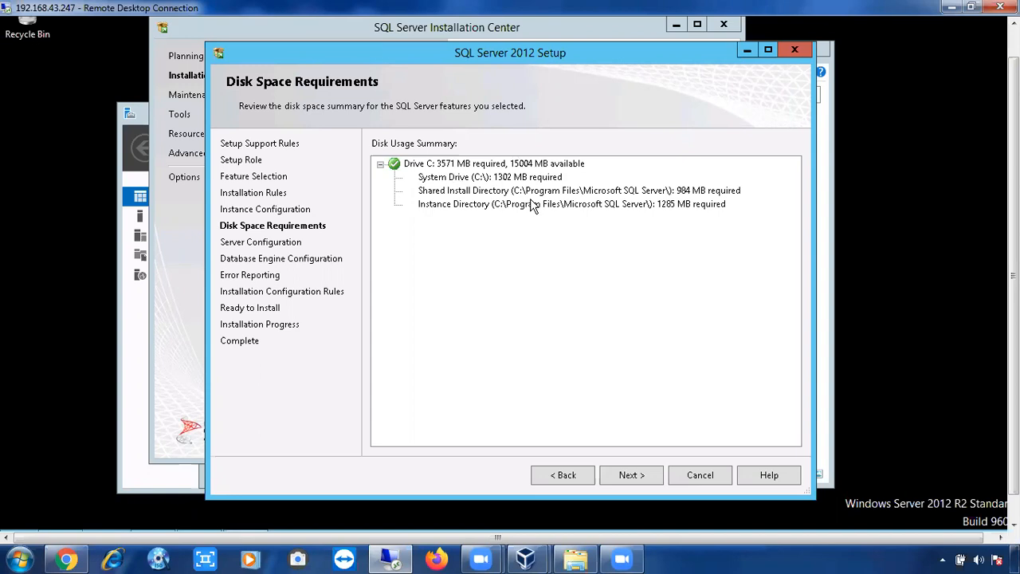
Step: Accept the drive C disk space summary and continue to Server Configuration
left_click(629, 475)
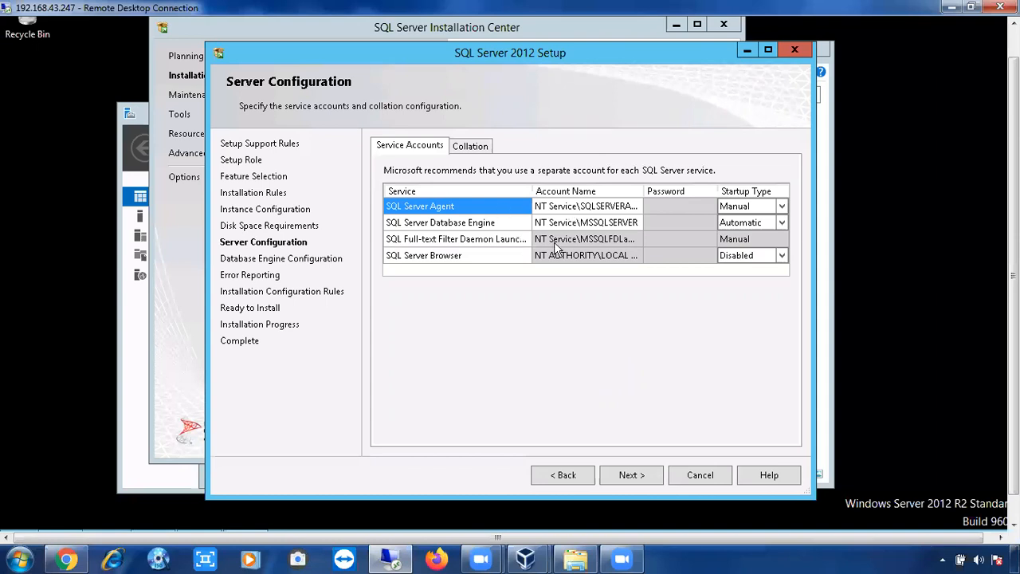
left_click(636, 208)
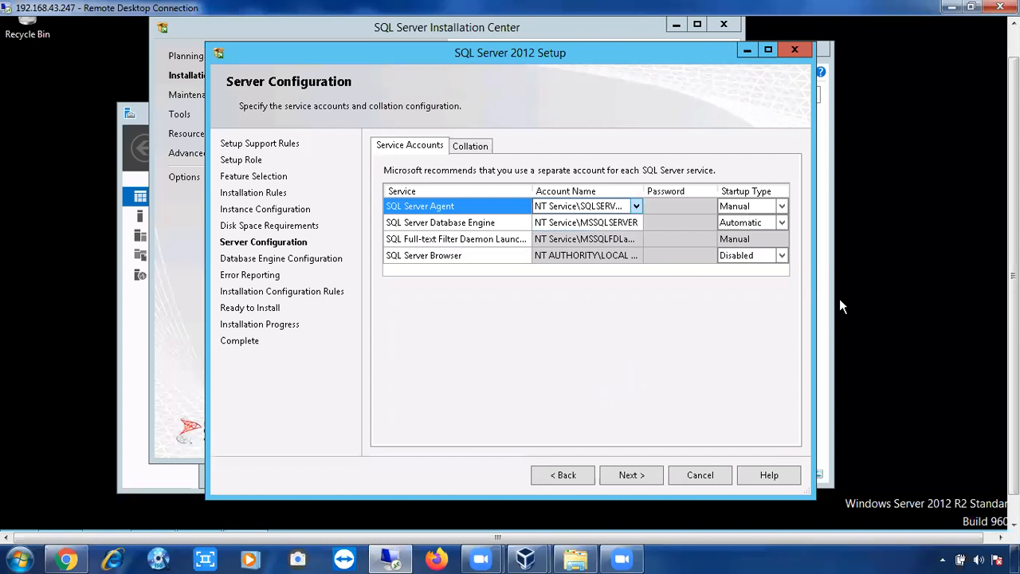
left_click_drag(1014, 351, 1014, 377)
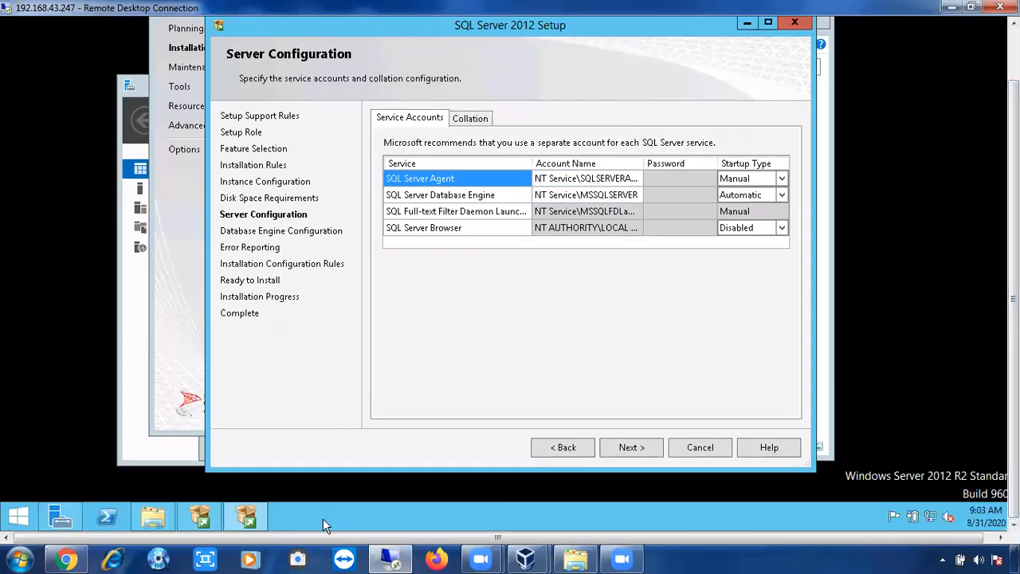
left_click(323, 519)
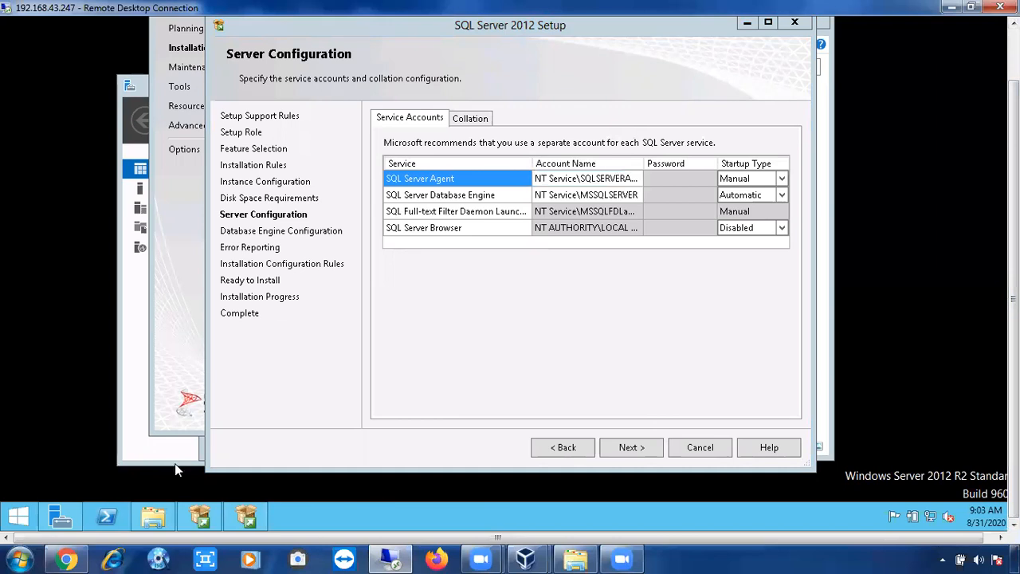
Step: Launch the Local Users and Groups console by running lusrmgr from the Run dialog
key("super+r")
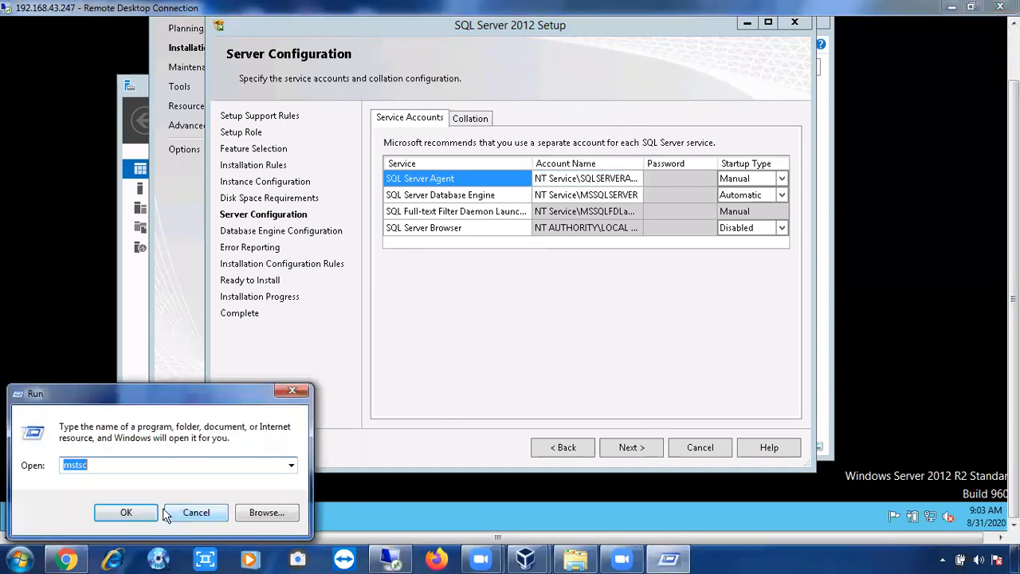
key("Escape")
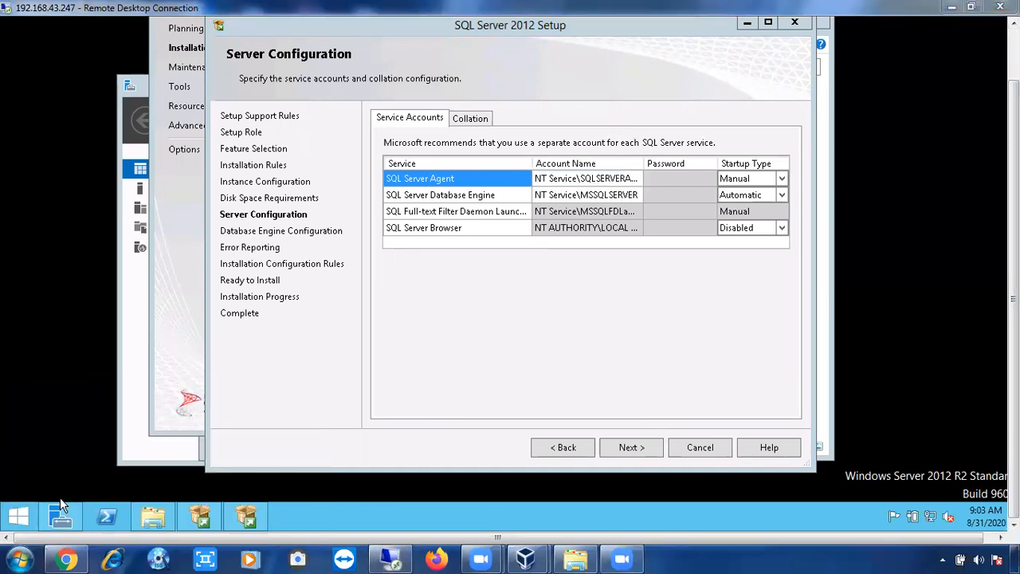
left_click(19, 518)
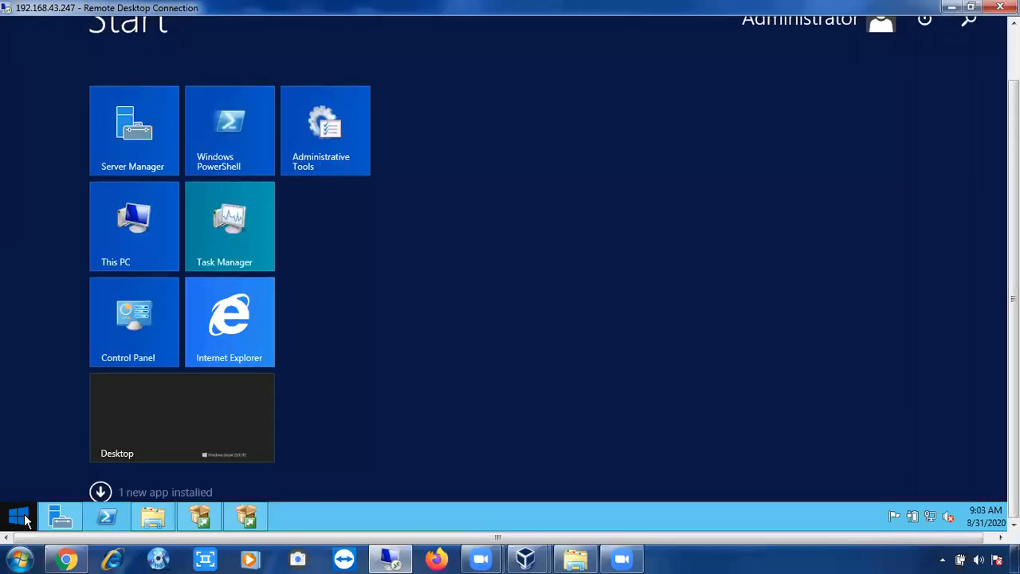
type("run")
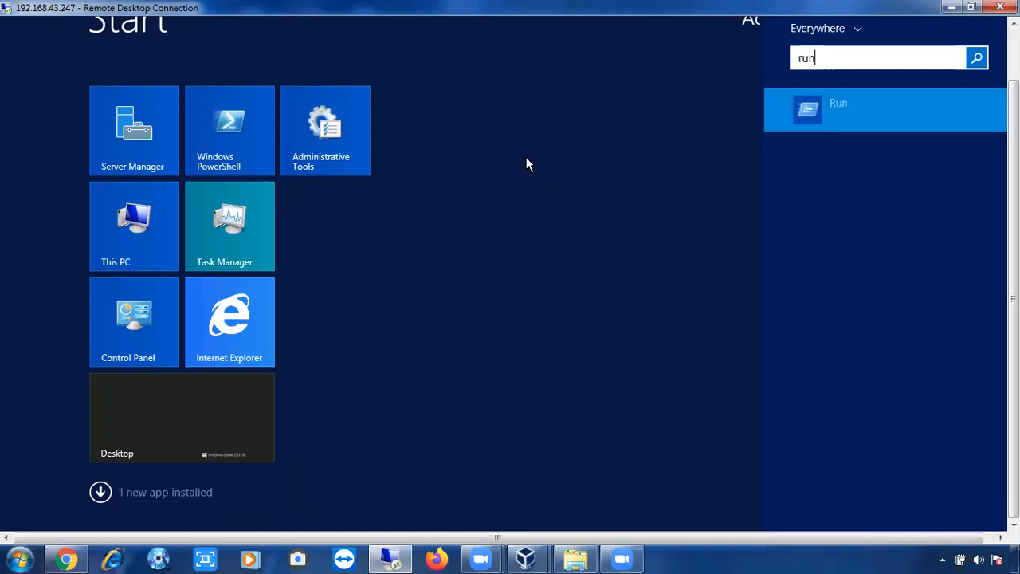
key("Return")
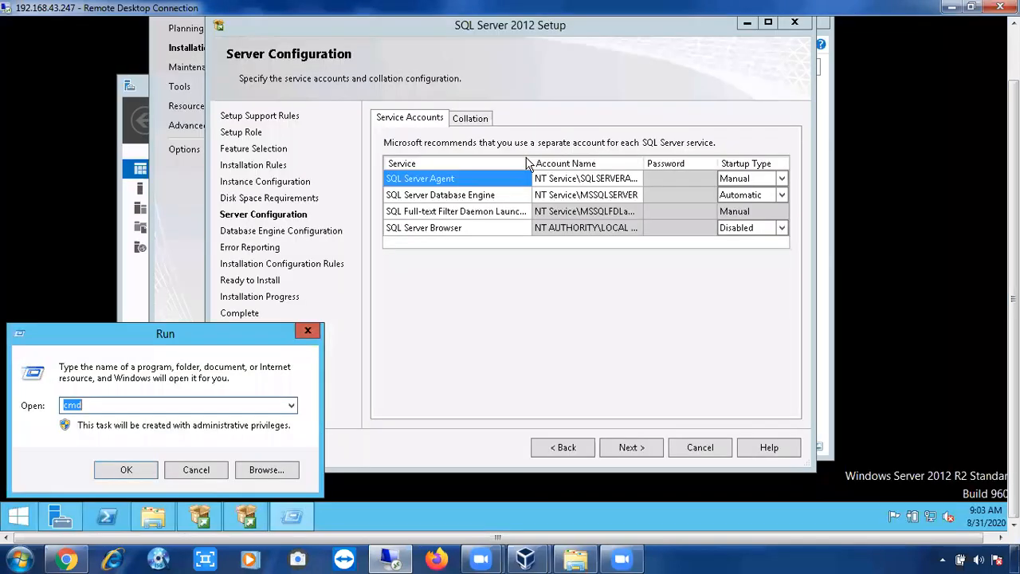
type("lusrmgr.")
key("Return")
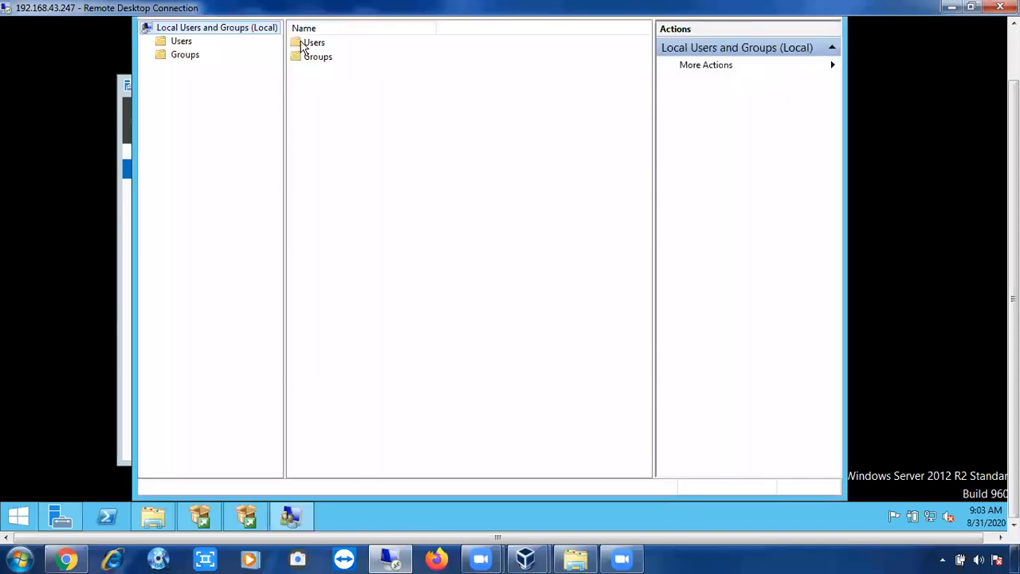
Step: Start a new local user Prd_SVC_ACT and enter and confirm its password
double_click(303, 45)
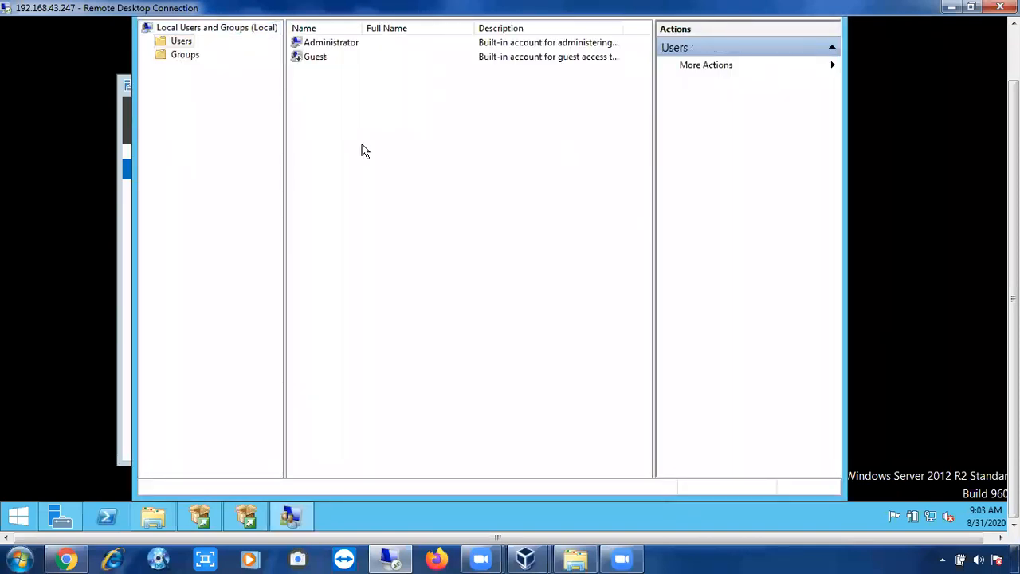
right_click(362, 151)
left_click(375, 154)
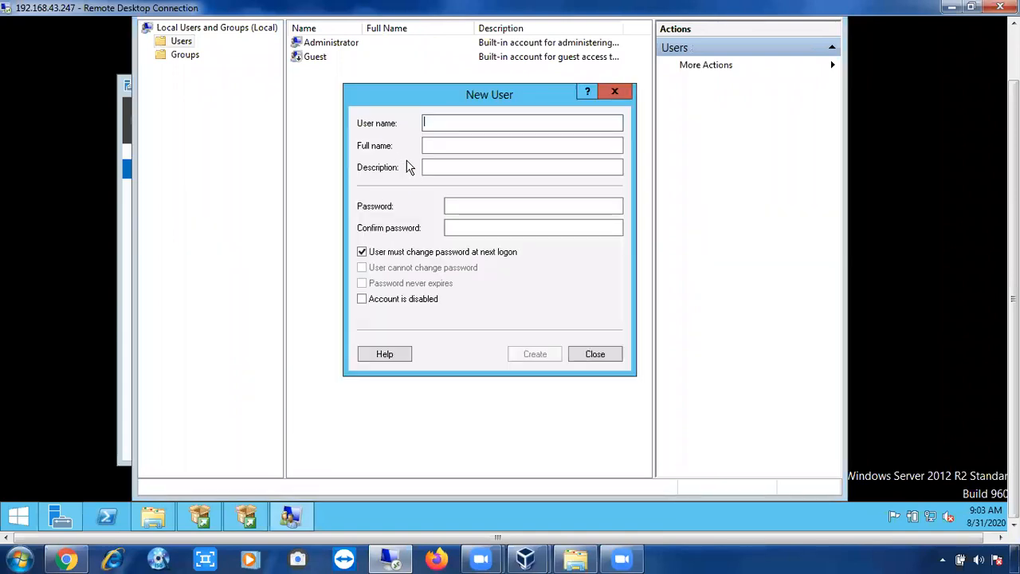
type("Pro")
type("_SV")
type("C_AC")
type("T")
left_click(477, 209)
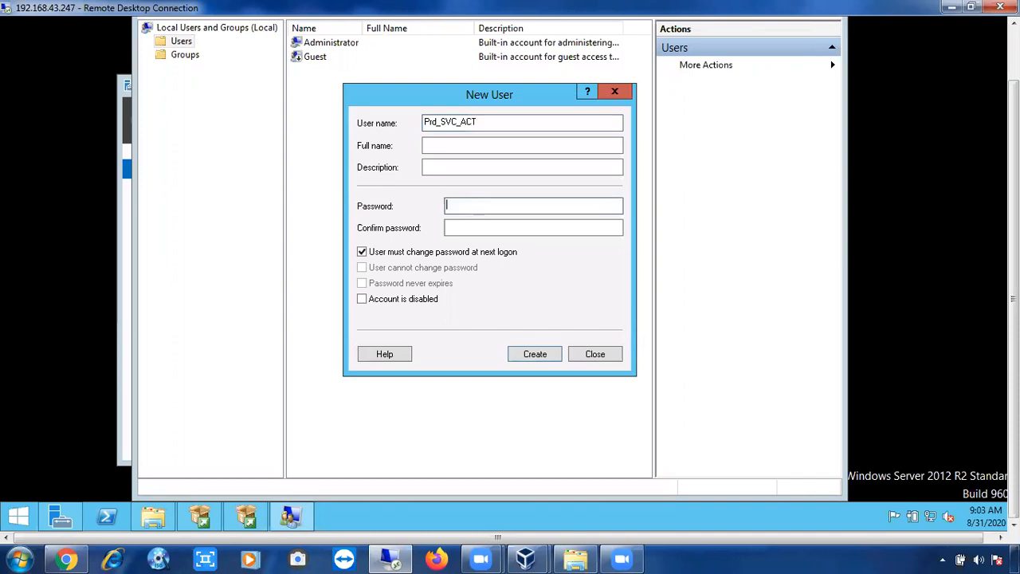
type("•••••••••••••")
key("Tab")
type("•••••••••••••")
Step: Make the password unchangeable and never-expiring, with no change required at next logon, and create the user
left_click(362, 252)
left_click(363, 268)
left_click(523, 354)
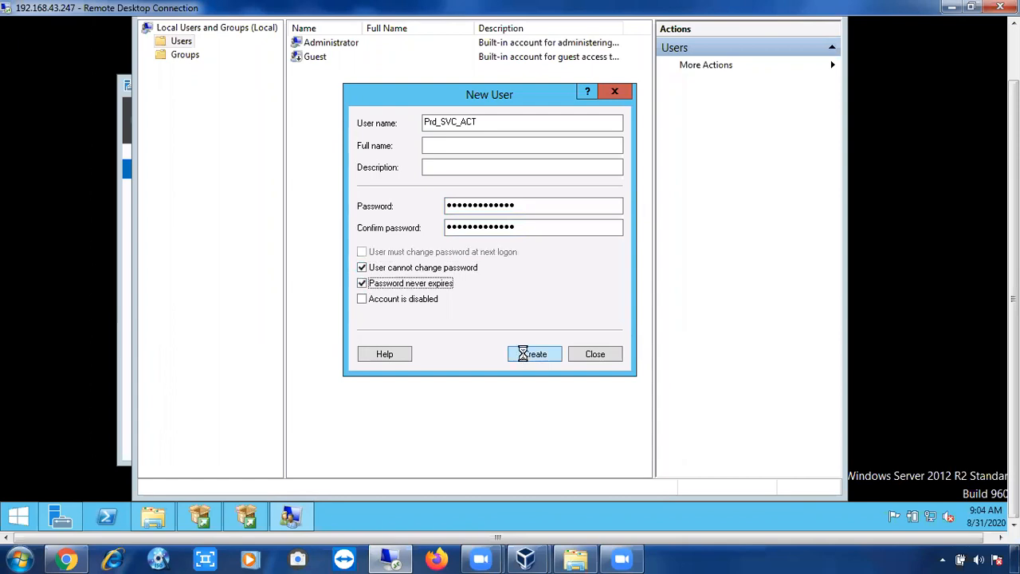
left_click(595, 356)
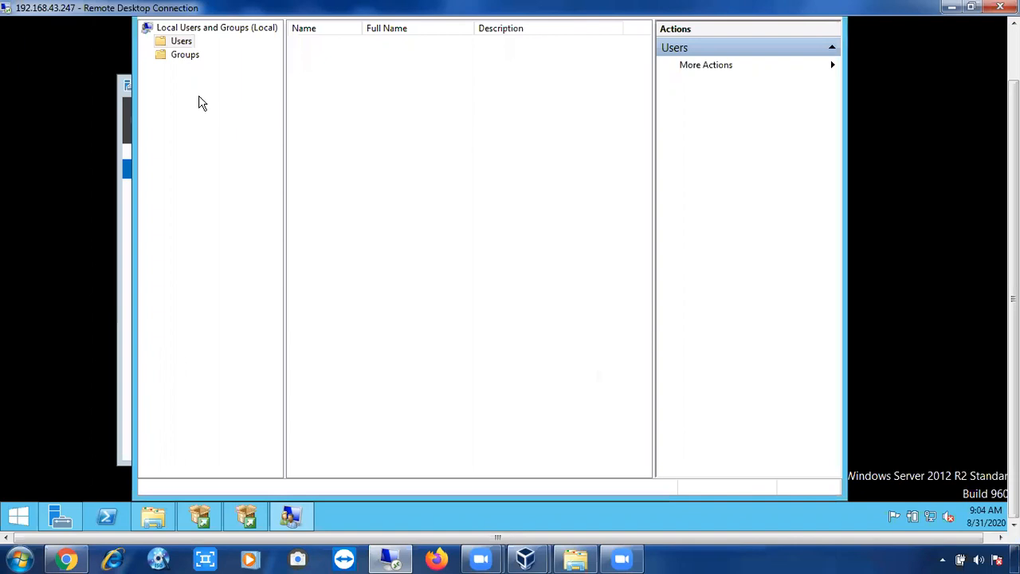
Step: Add Prd_SVC_ACT to the local Administrators group and close Local Users and Groups
left_click(186, 58)
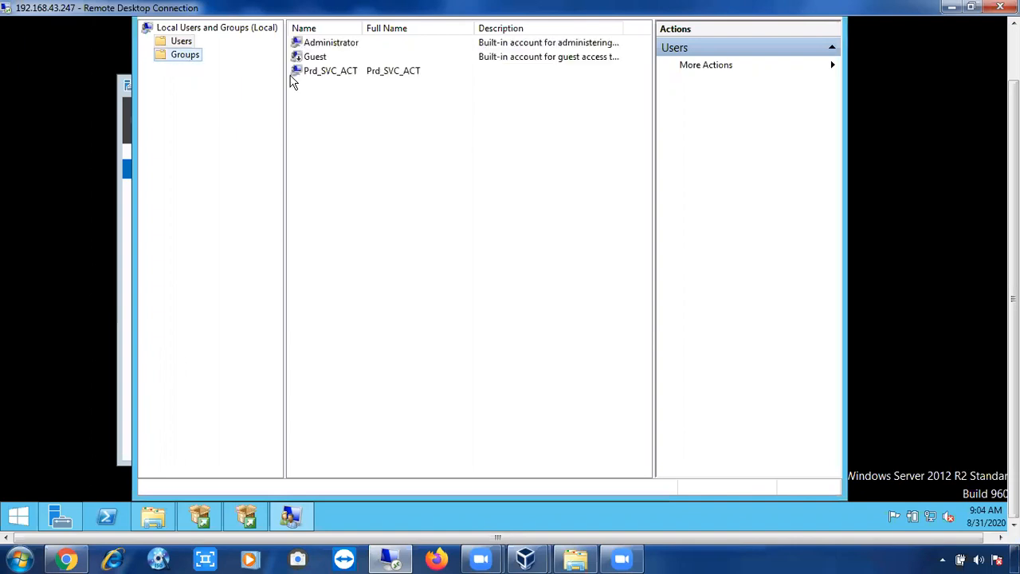
double_click(322, 64)
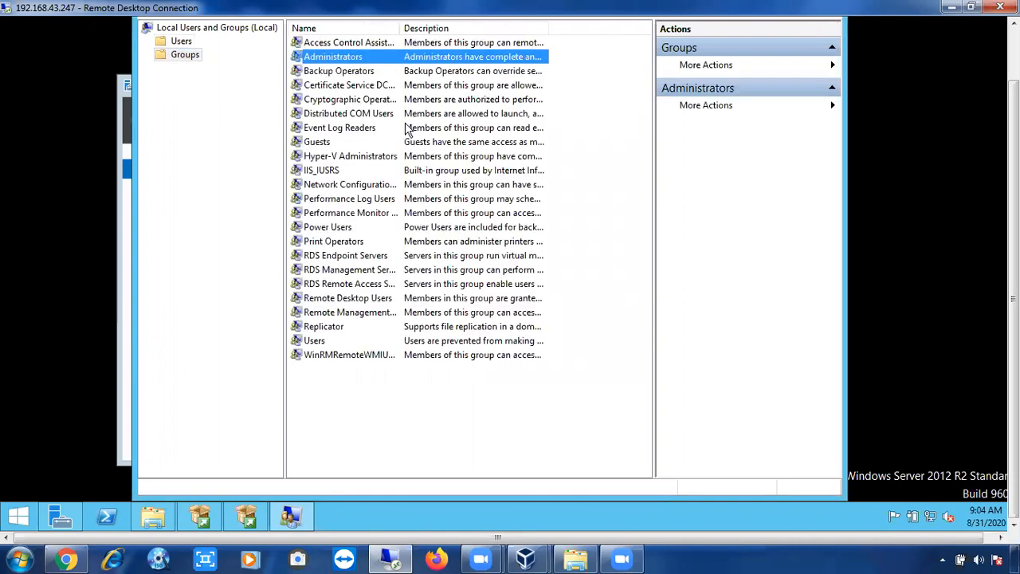
left_click(391, 353)
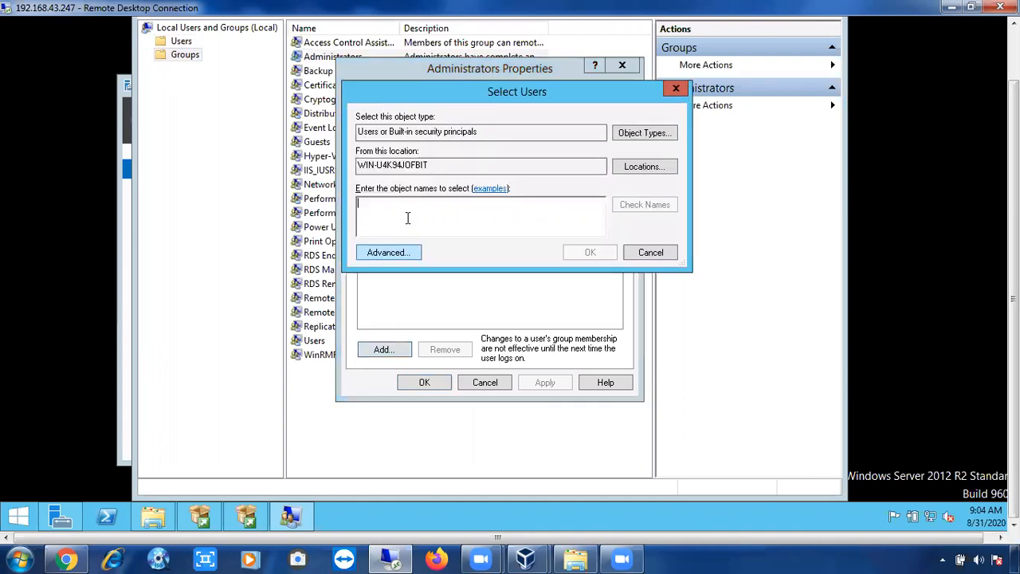
type("pro")
type("_sv")
type("c_a")
type("ct")
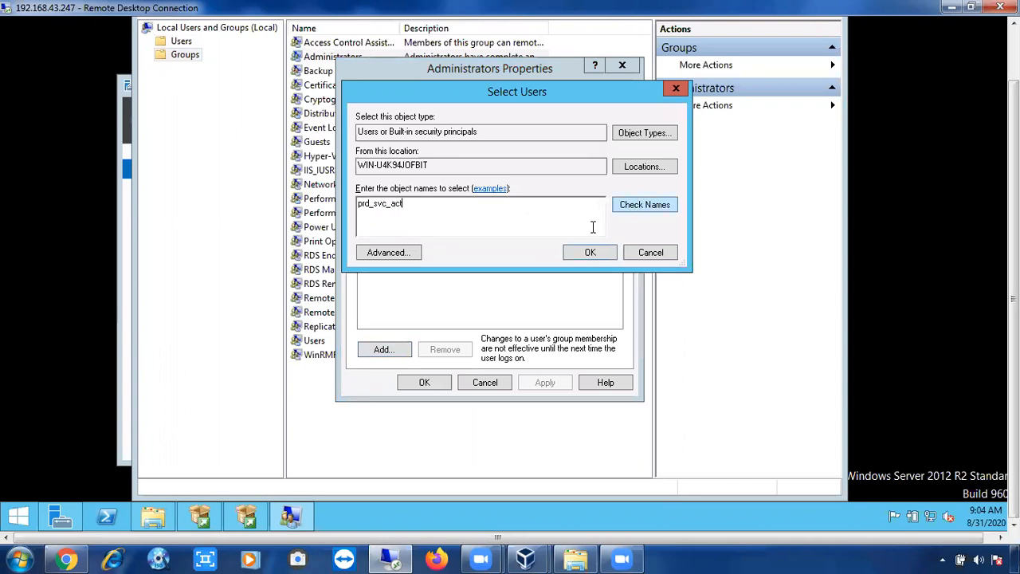
left_click(547, 383)
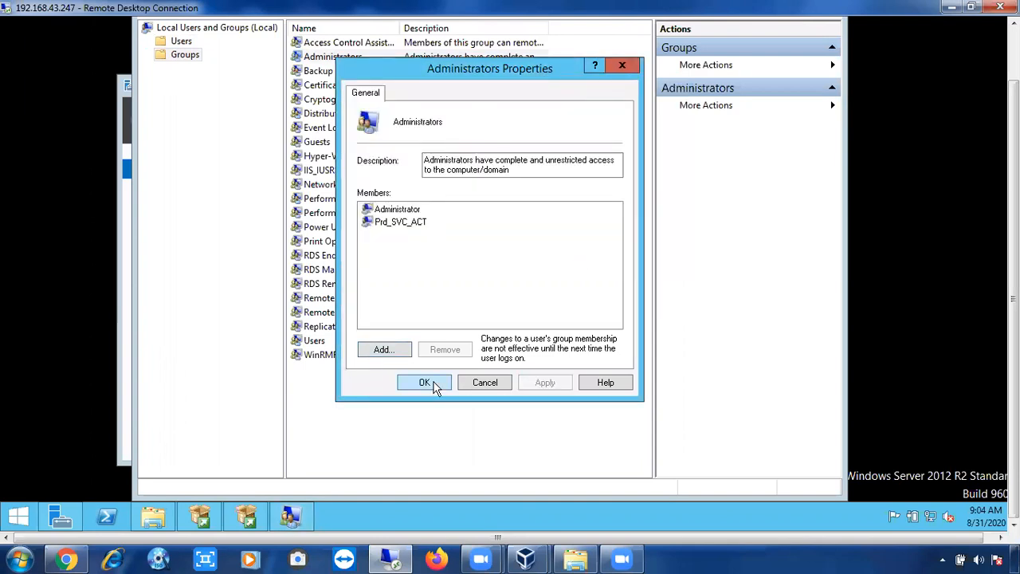
left_click(435, 387)
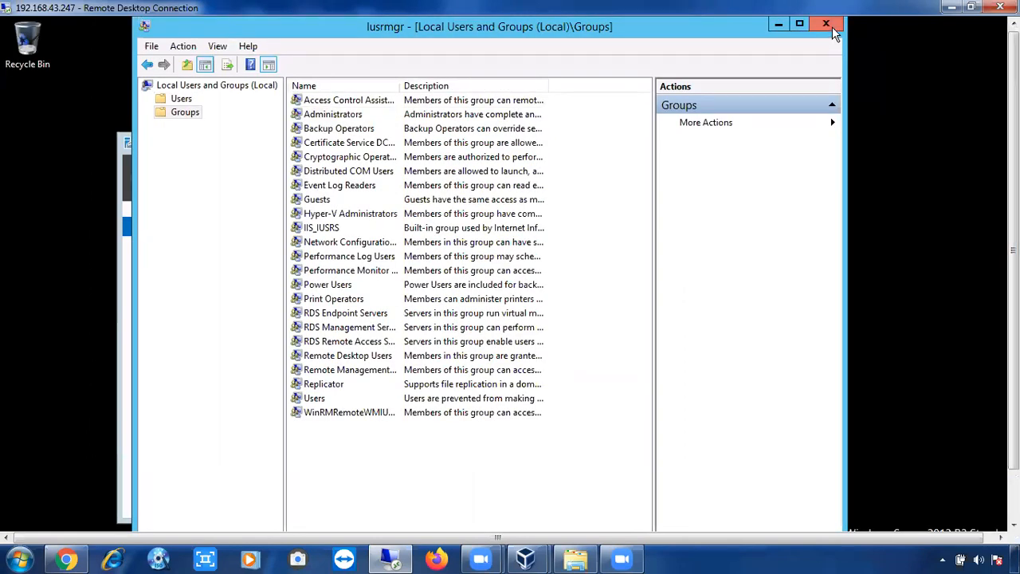
left_click(827, 24)
Step: Browse for and select Prd_SVC_ACT as the SQL Server Agent account
left_click(636, 238)
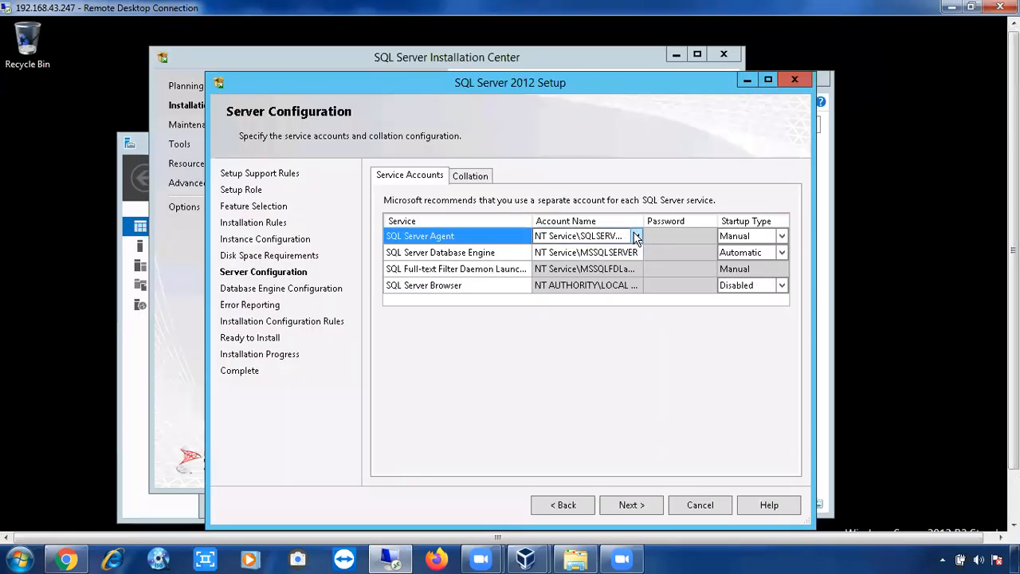
left_click(636, 237)
left_click(636, 237)
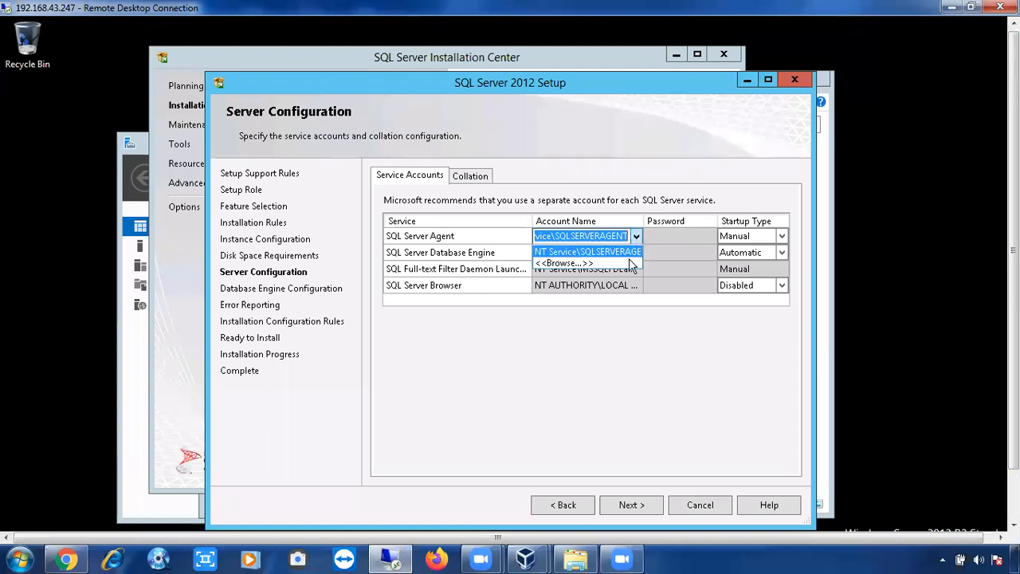
left_click(629, 261)
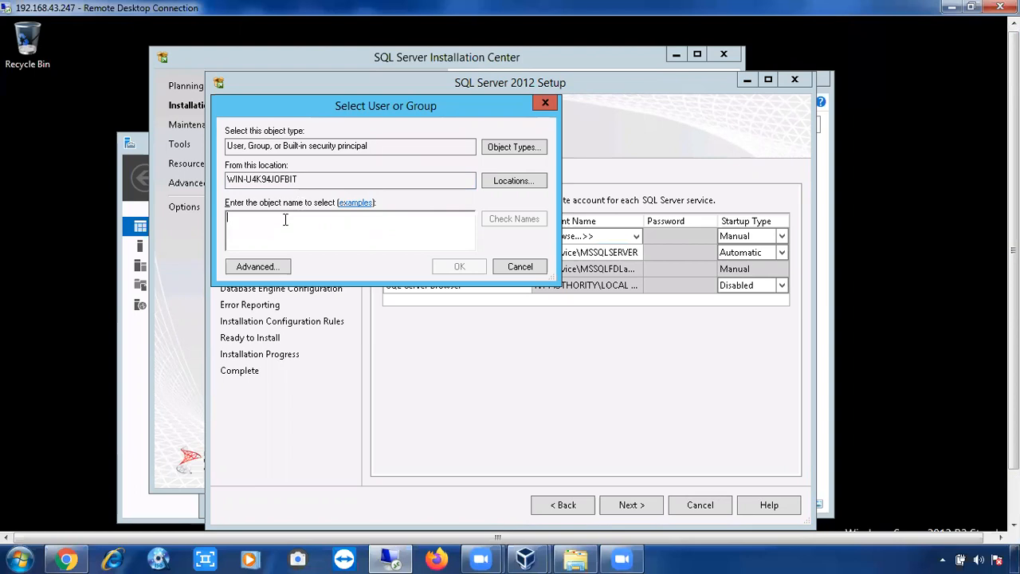
type("pr")
type("o")
type("_svc")
type("_")
type("act")
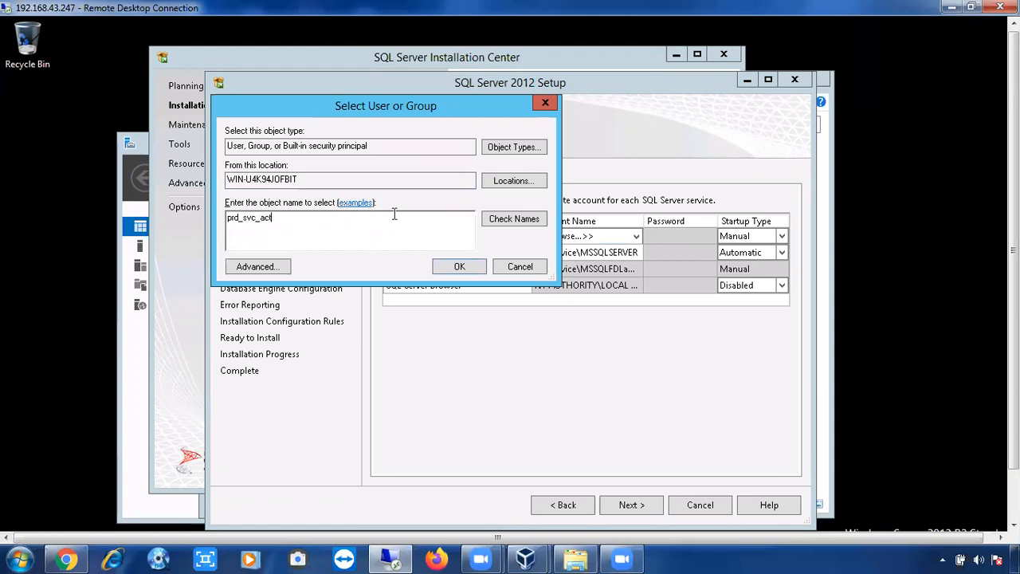
left_click(506, 220)
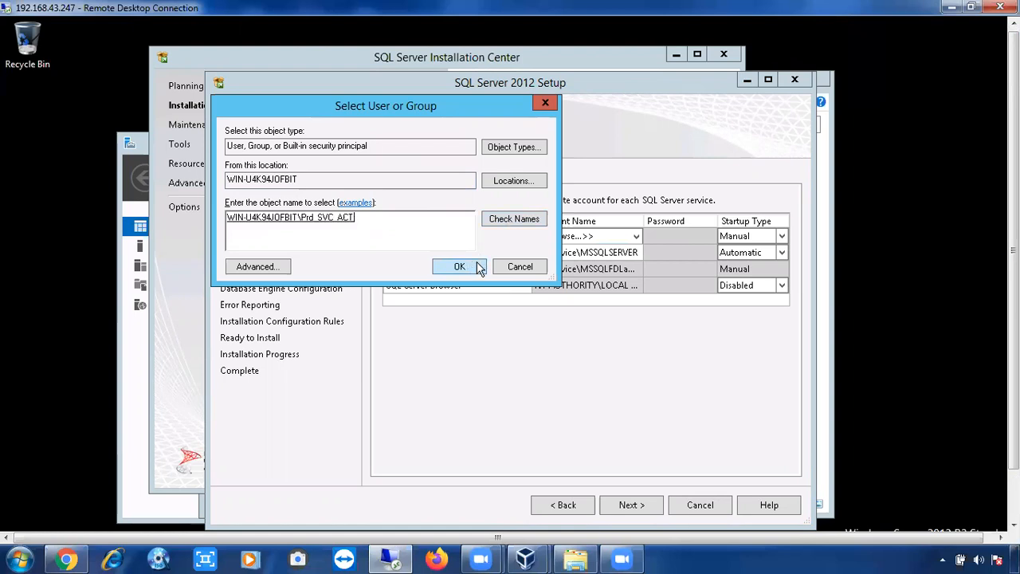
left_click(479, 267)
Step: Enter the Agent account's password and set its startup type to Automatic
left_click(679, 235)
type("P@ssword12345")
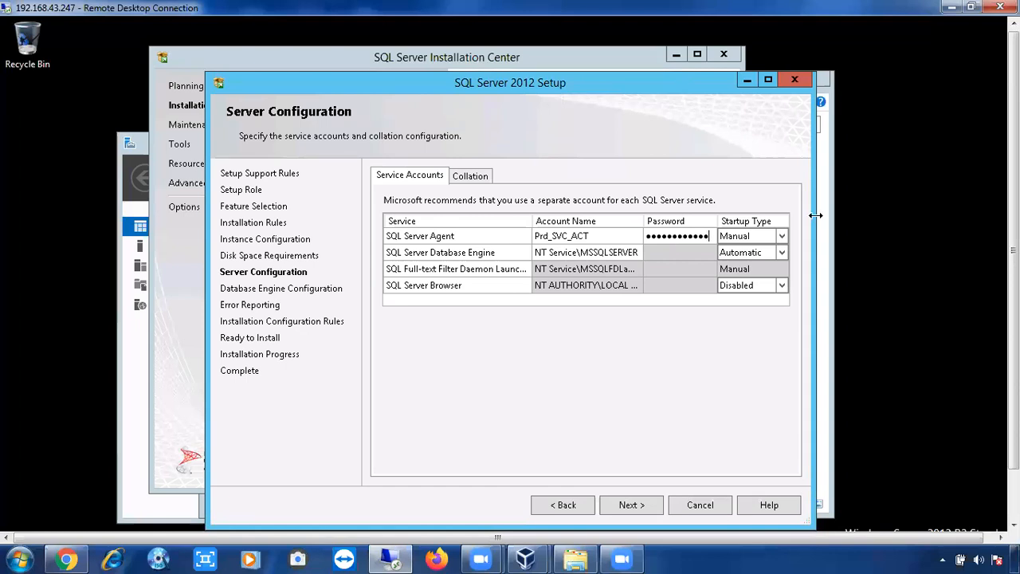
left_click(783, 237)
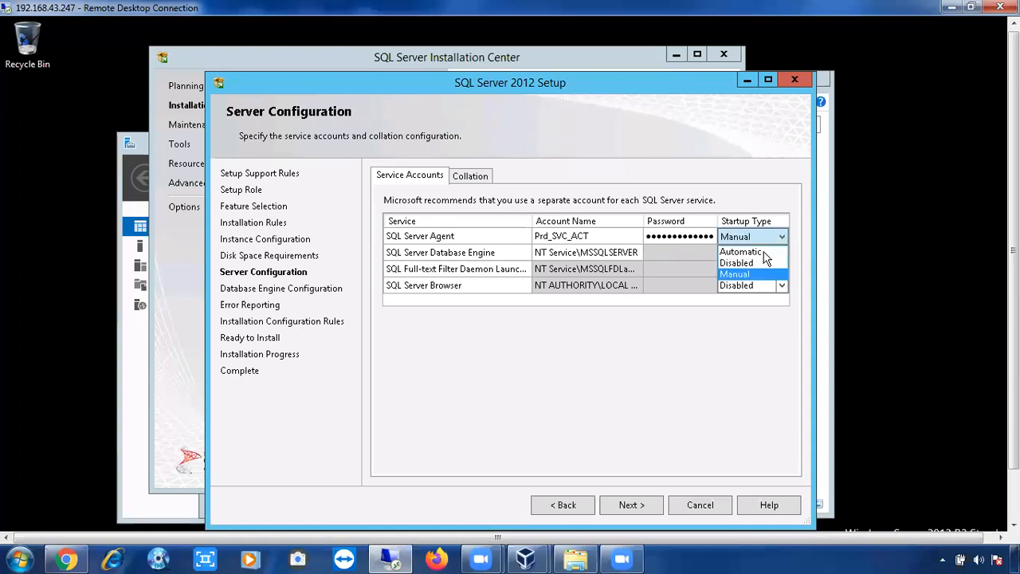
left_click(632, 254)
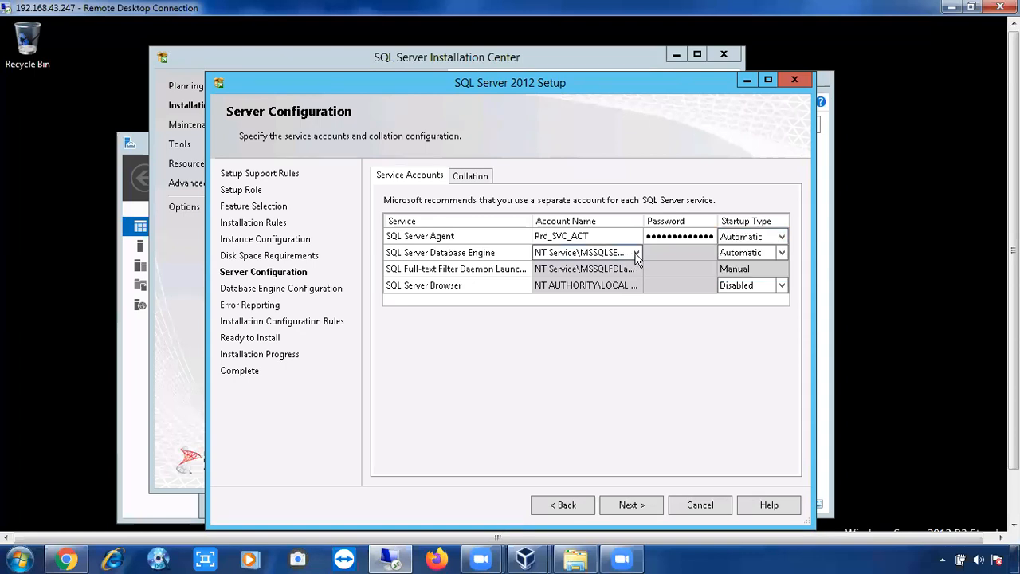
Step: Copy Prd_SVC_ACT from the Agent row into the Database Engine account name
left_click(635, 252)
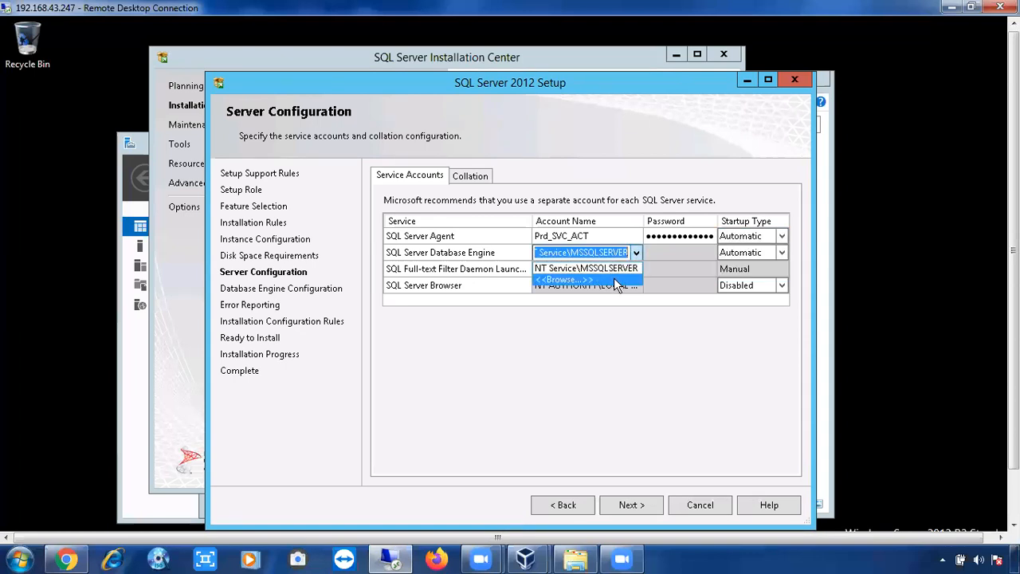
left_click(614, 279)
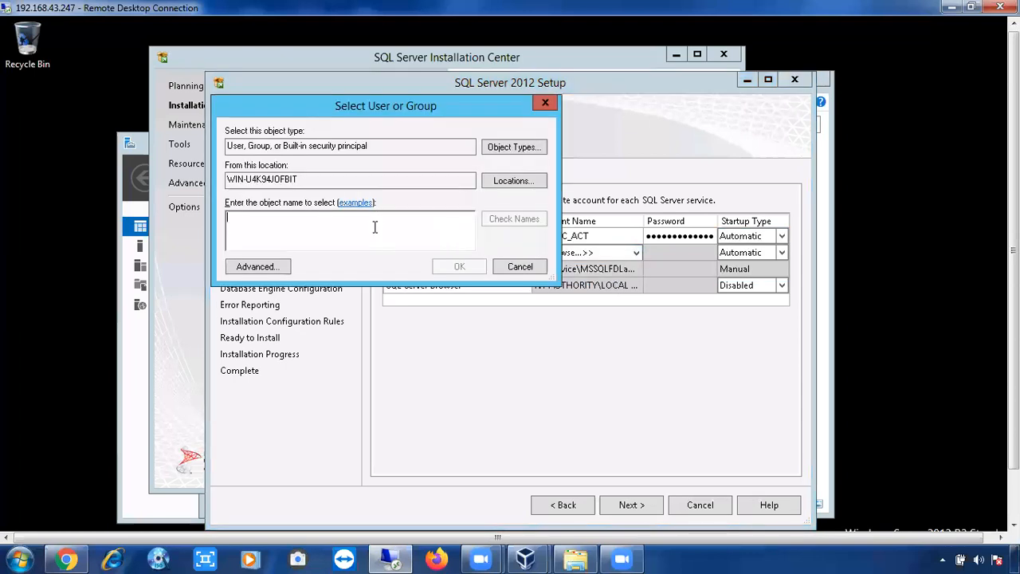
left_click(511, 268)
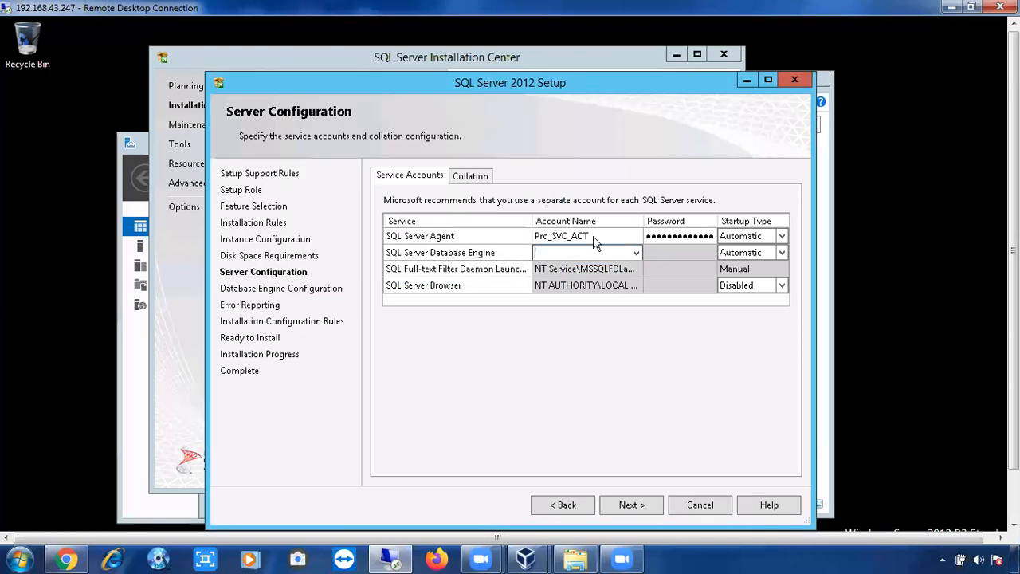
left_click(536, 236)
key("ctrl+c")
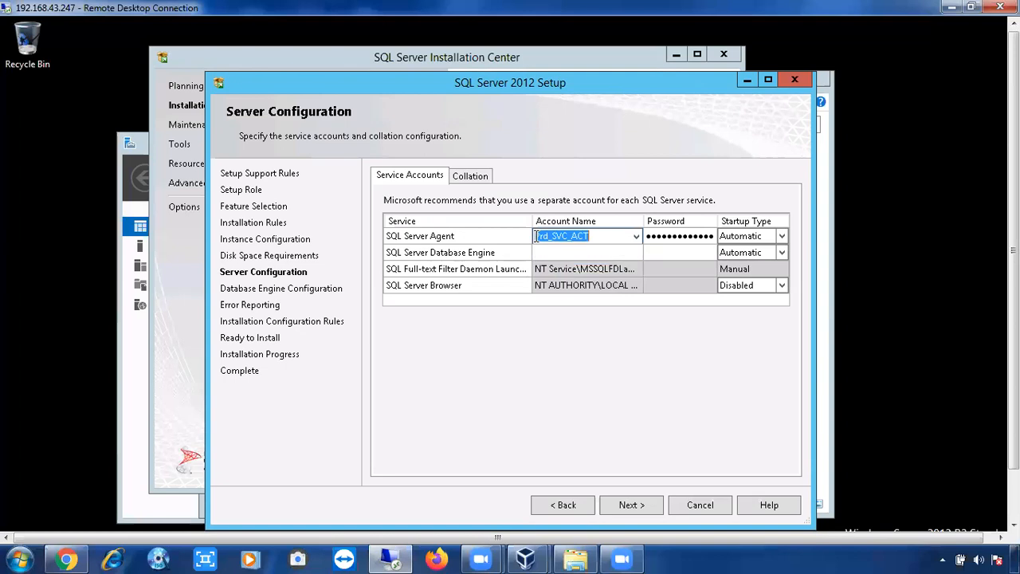
left_click(548, 255)
left_click(548, 255)
key("ctrl+v")
Step: Enter the Database Engine account's password, leaving startup type on Automatic
left_click(660, 253)
type("•••••••••••••")
left_click(774, 244)
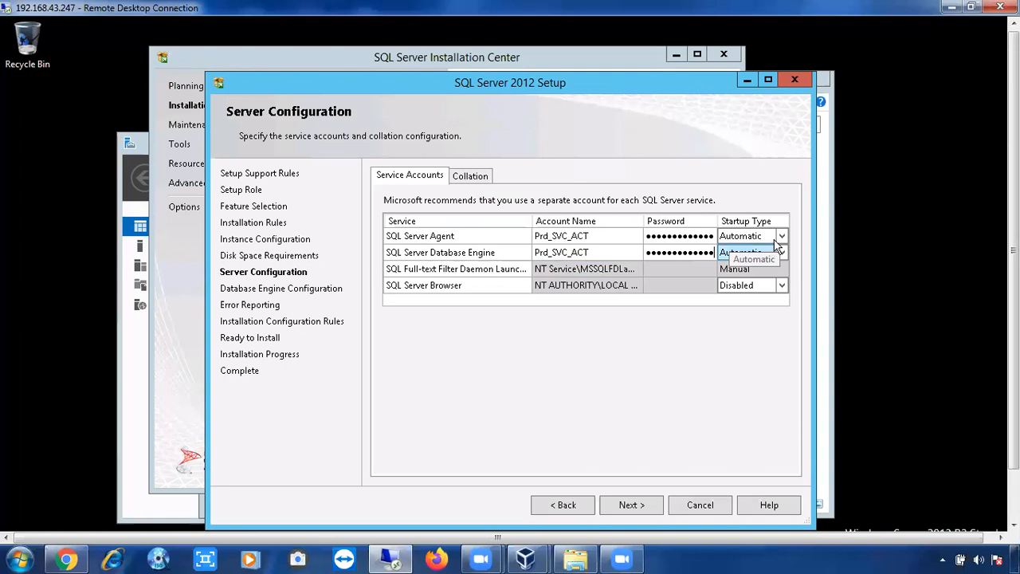
left_click(775, 240)
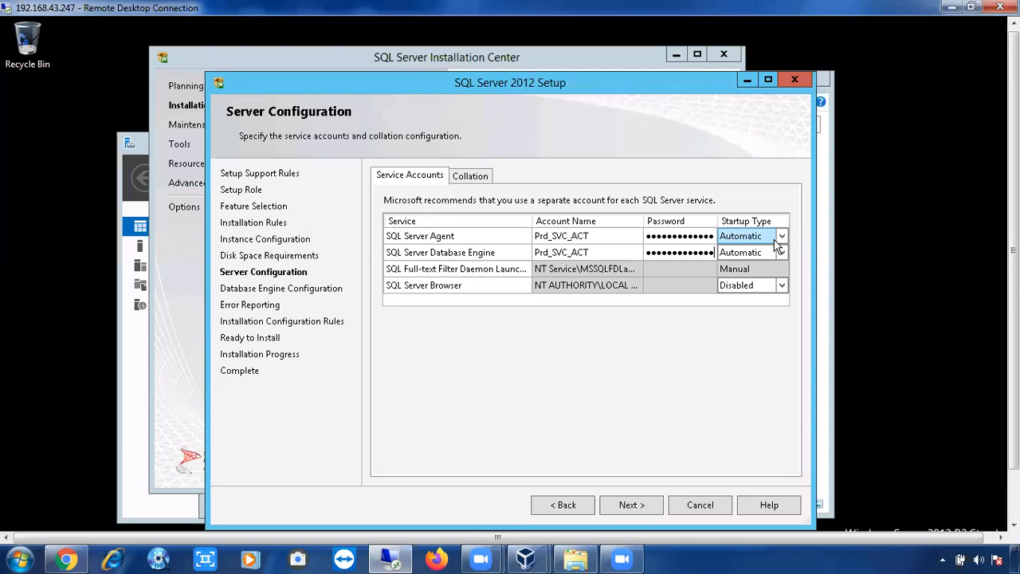
left_click(468, 176)
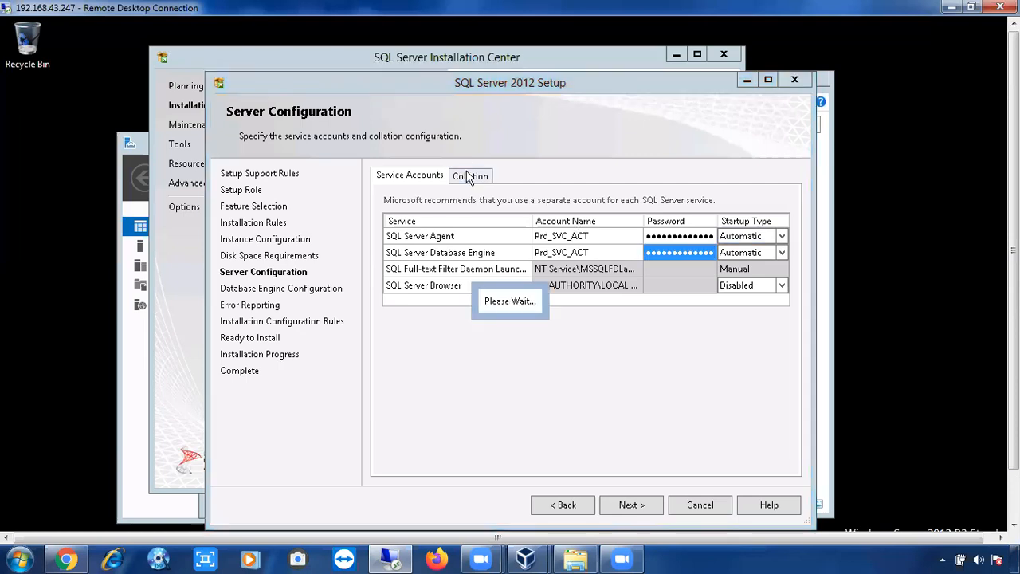
Step: Inspect the collation customization options and keep the default SQL_Latin1_General_CP1_CI_AS
left_click_drag(416, 216, 384, 219)
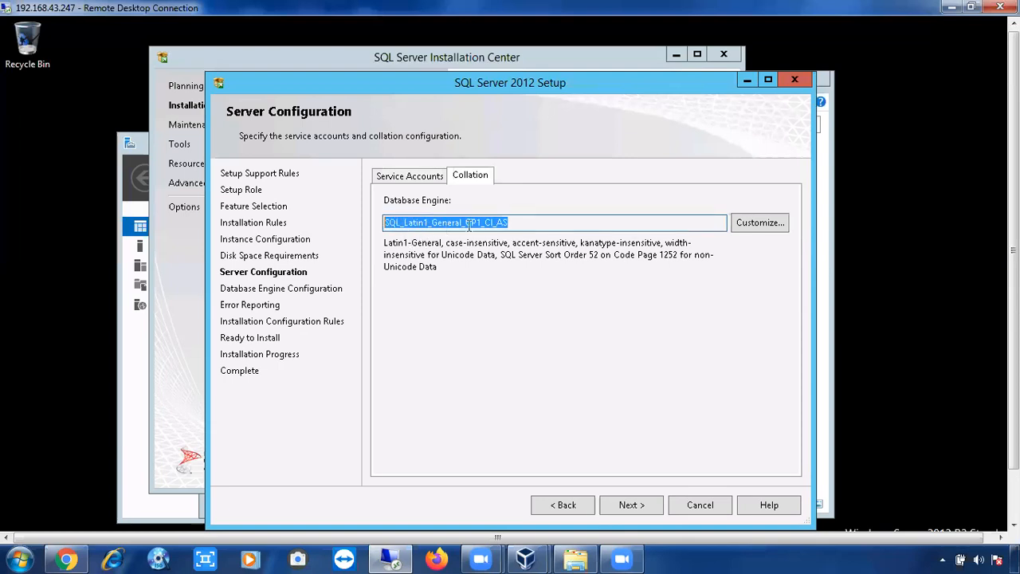
left_click(766, 223)
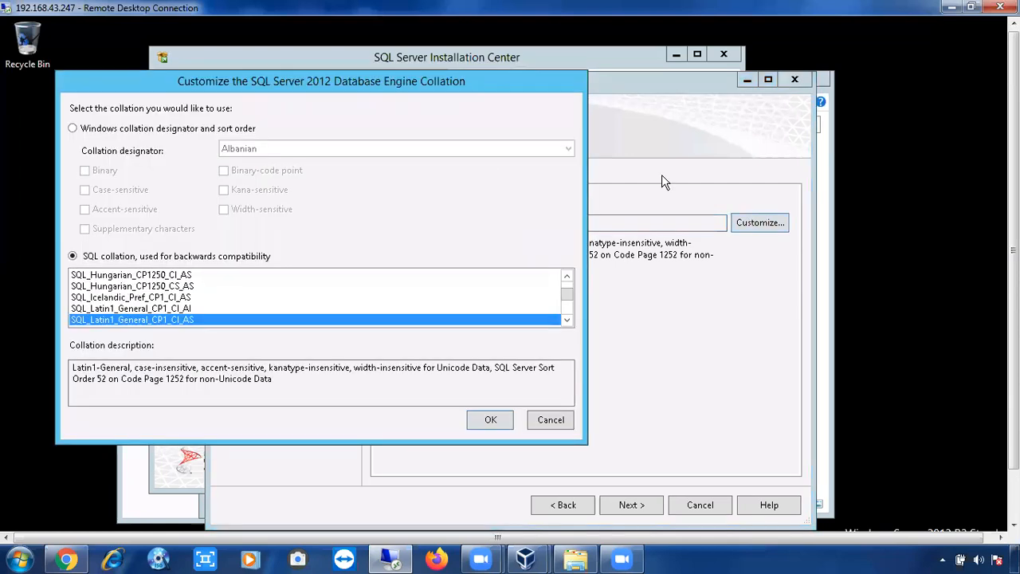
left_click(550, 420)
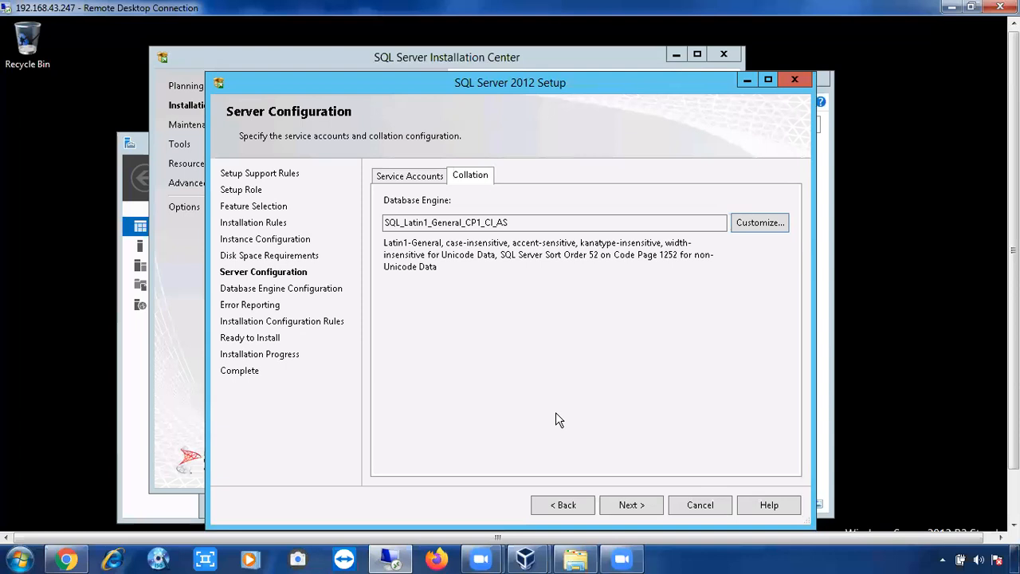
Step: Accept the default SQL_Latin1_General_CP1_CI_AS collation and continue to Database Engine Configuration
left_click(622, 506)
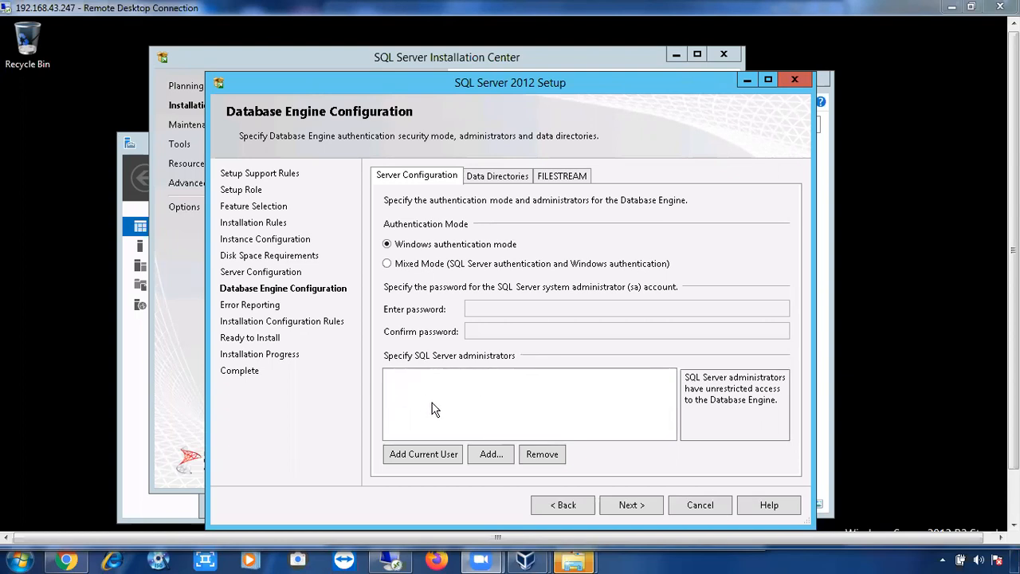
Step: Add the current Administrator user as a SQL Server administrator
left_click(483, 454)
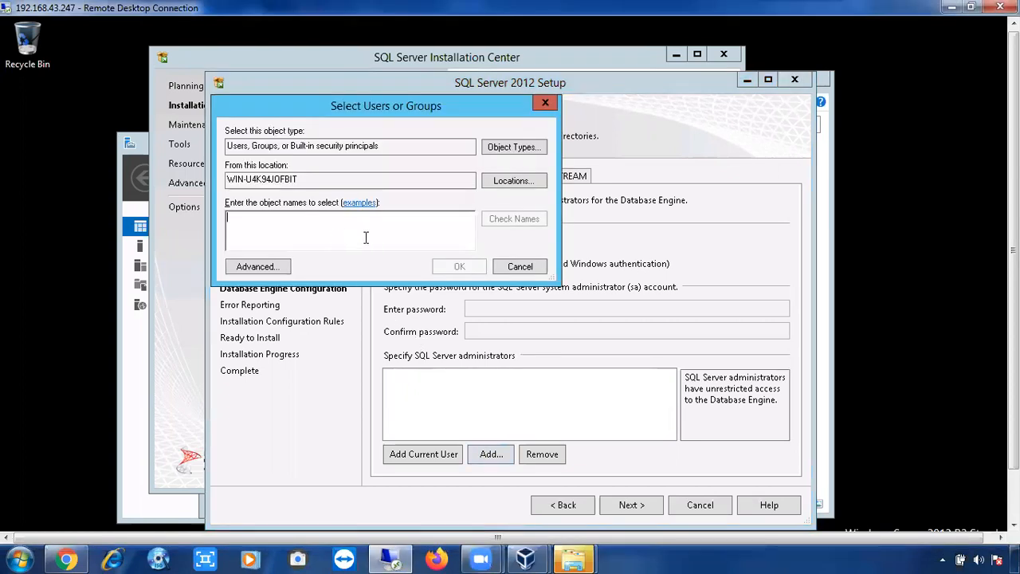
left_click(528, 268)
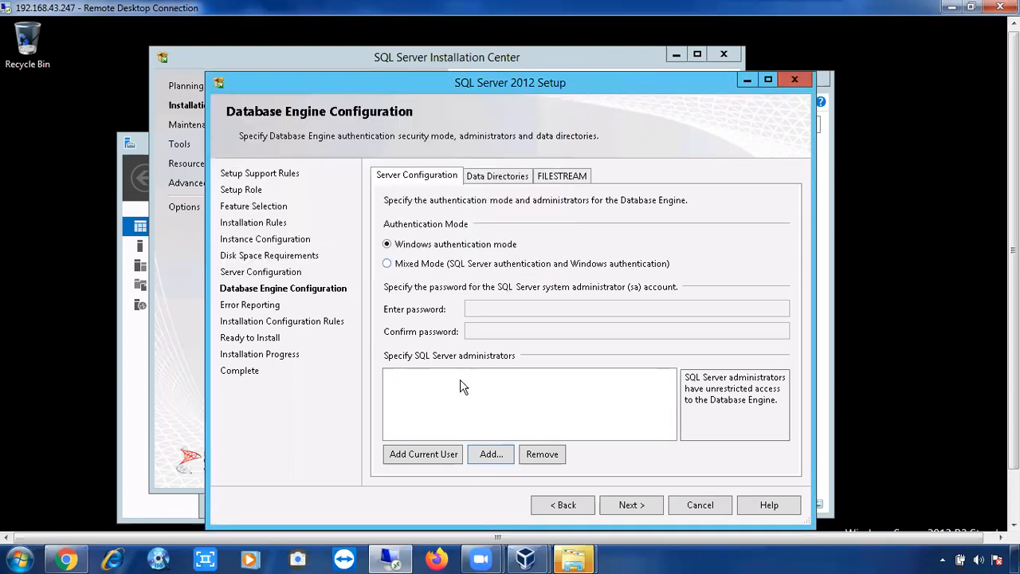
left_click(440, 454)
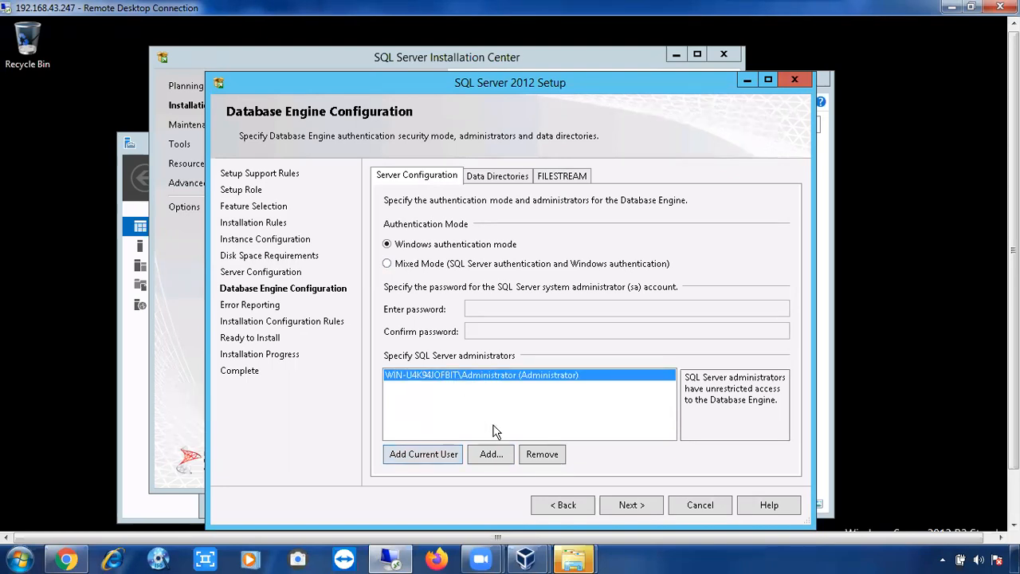
Step: Add the Prd_SVC_ACT service account as a SQL Server administrator
left_click(492, 454)
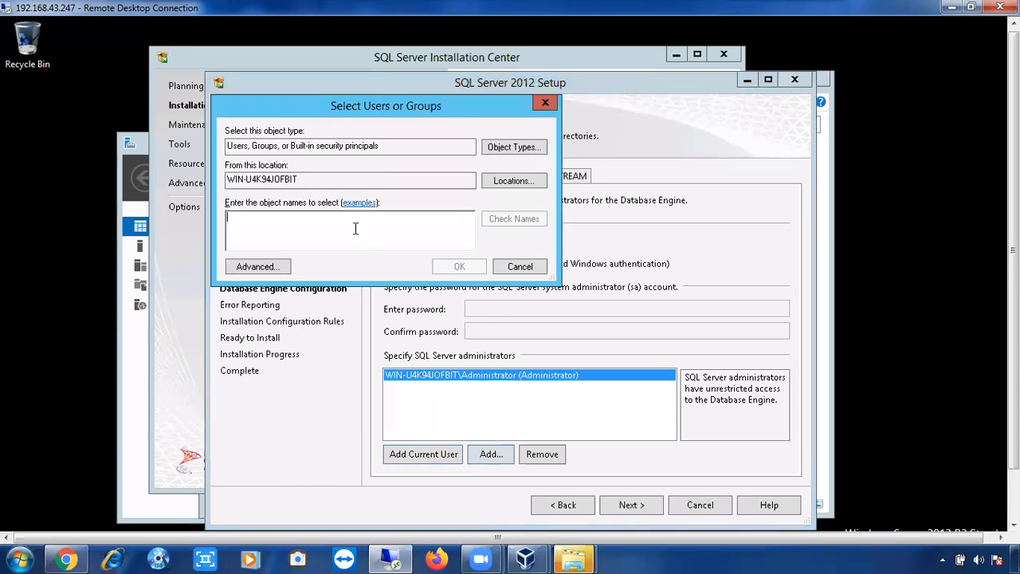
type("pro")
type("_sv")
type("c")
type("_act")
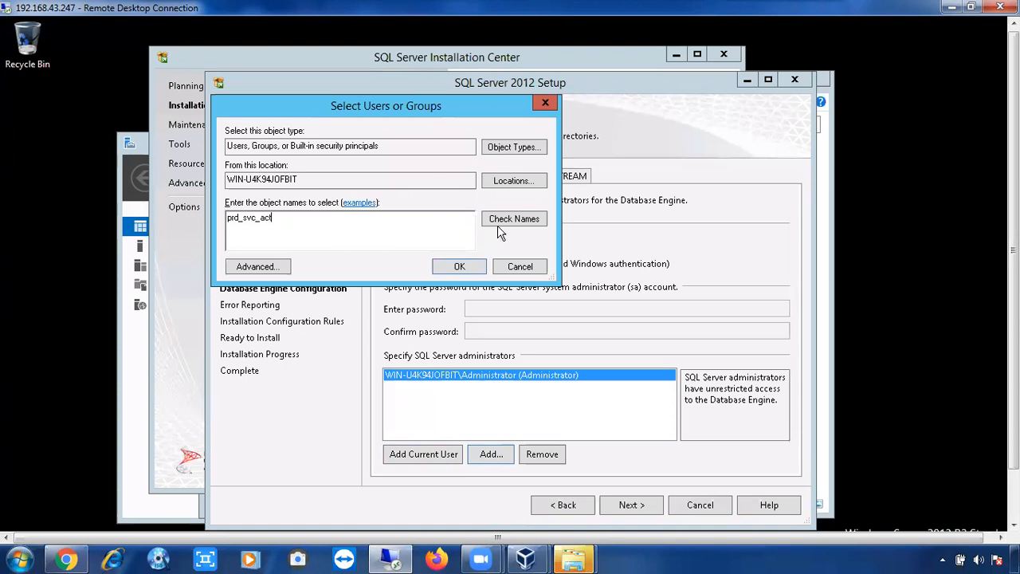
left_click(498, 225)
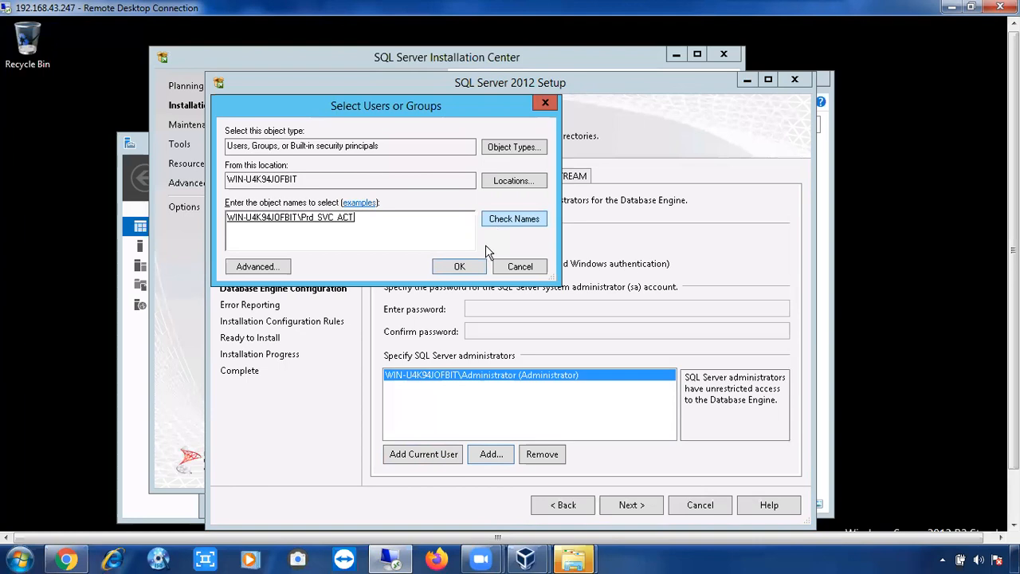
left_click(460, 275)
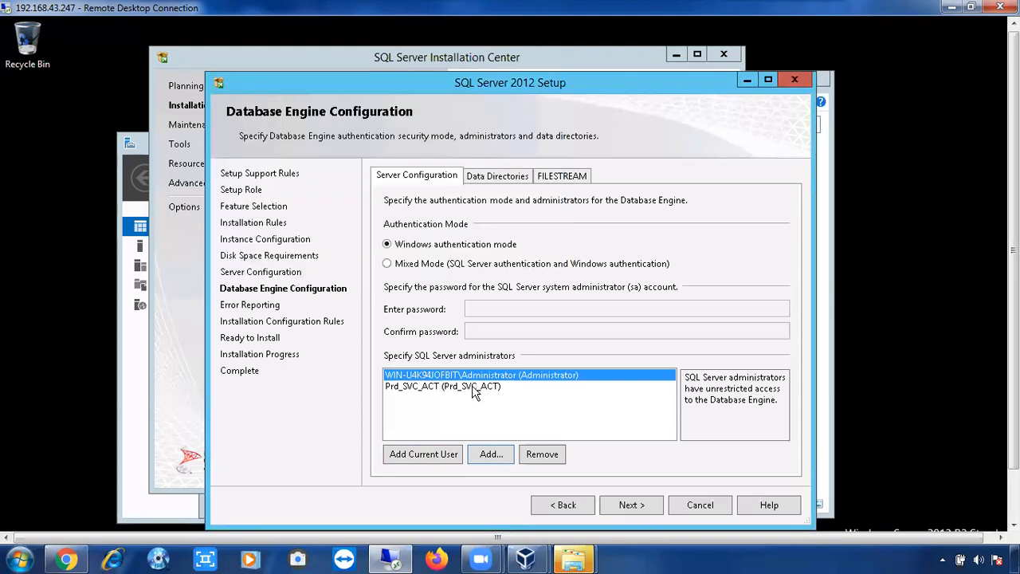
left_click(472, 386)
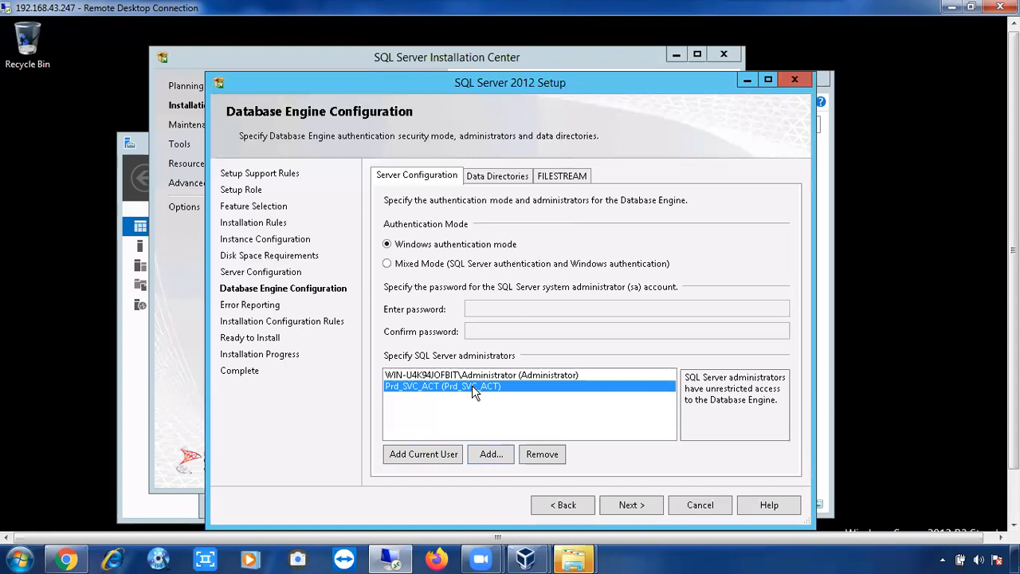
left_click(490, 454)
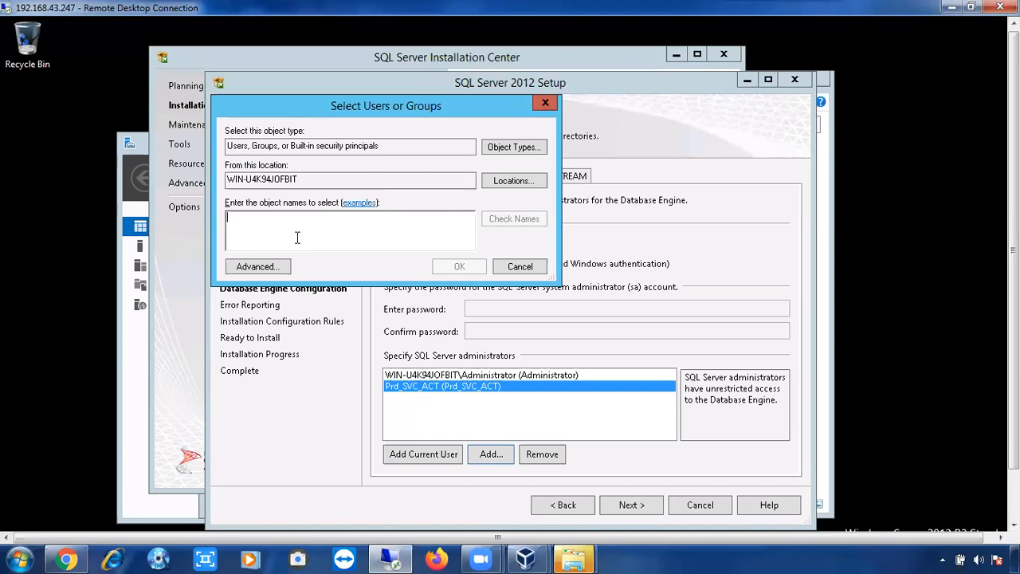
left_click(519, 267)
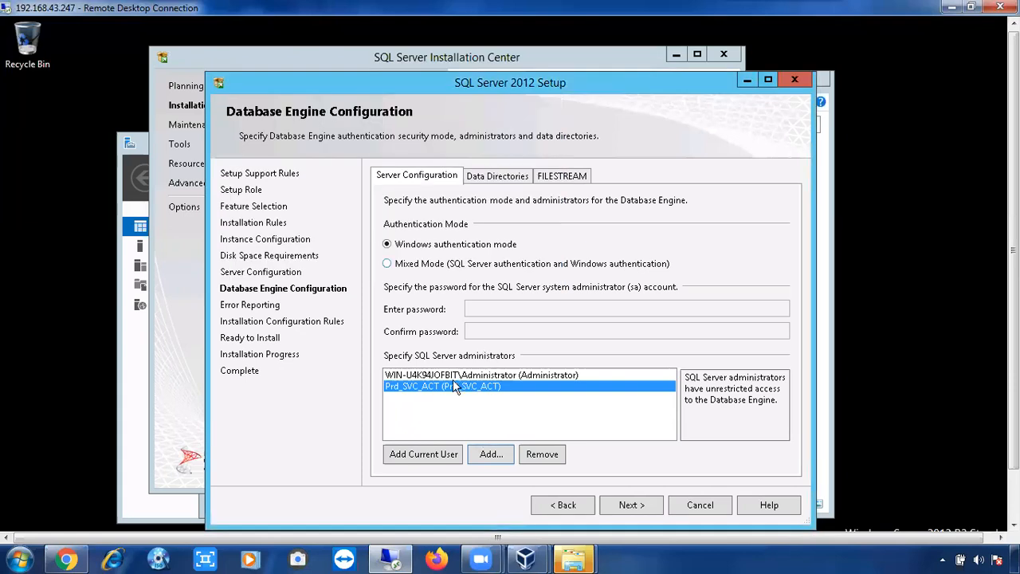
Step: Show the Data Directories settings, with data root C:\Program Files\Microsoft SQL Server\
left_click(496, 177)
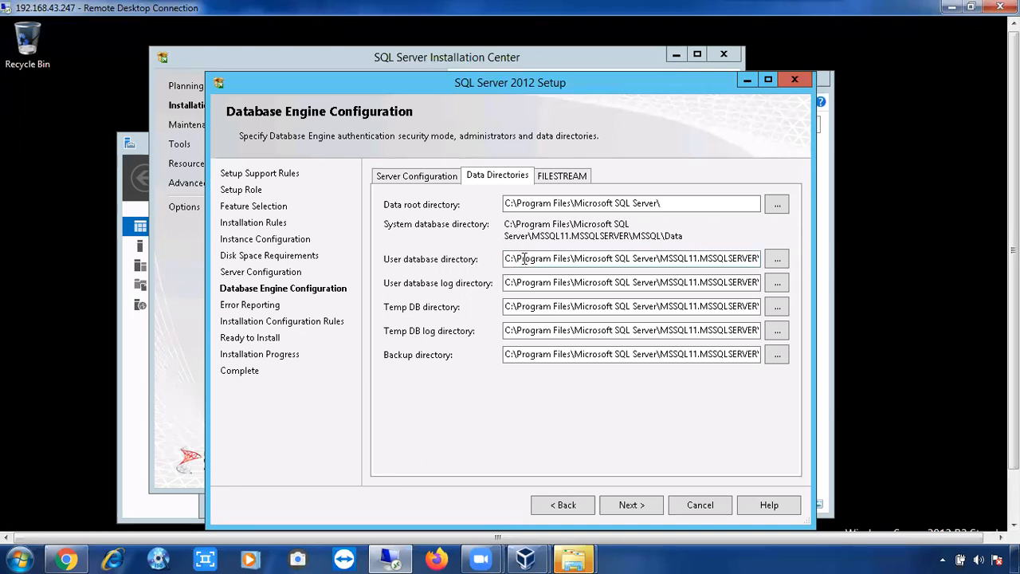
Step: Change the user database, log and TempDB drives to E, F and T, leaving backup on C
left_click(511, 306)
left_click(511, 260)
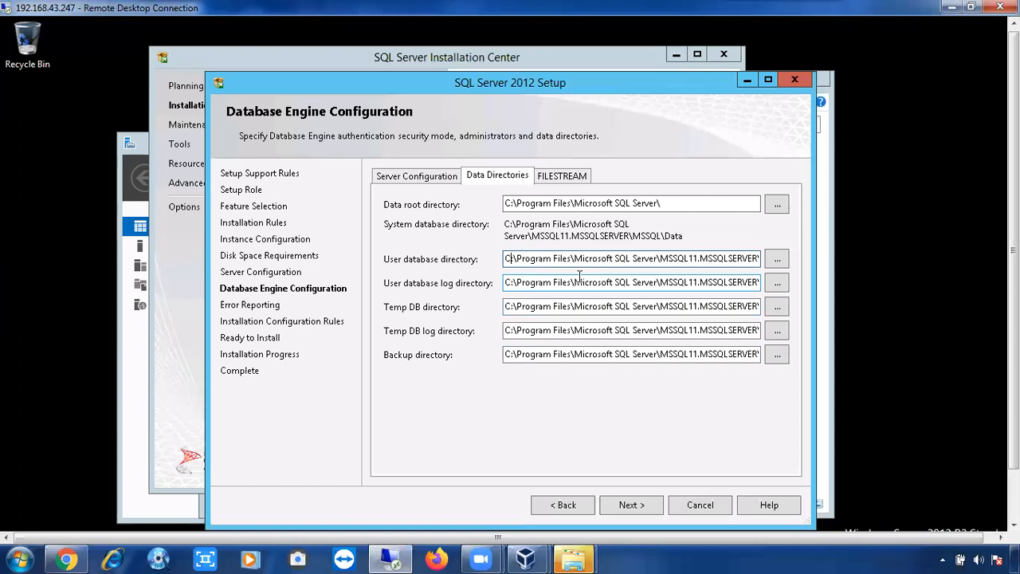
key("BackSpace")
key("BackSpace")
type("E:")
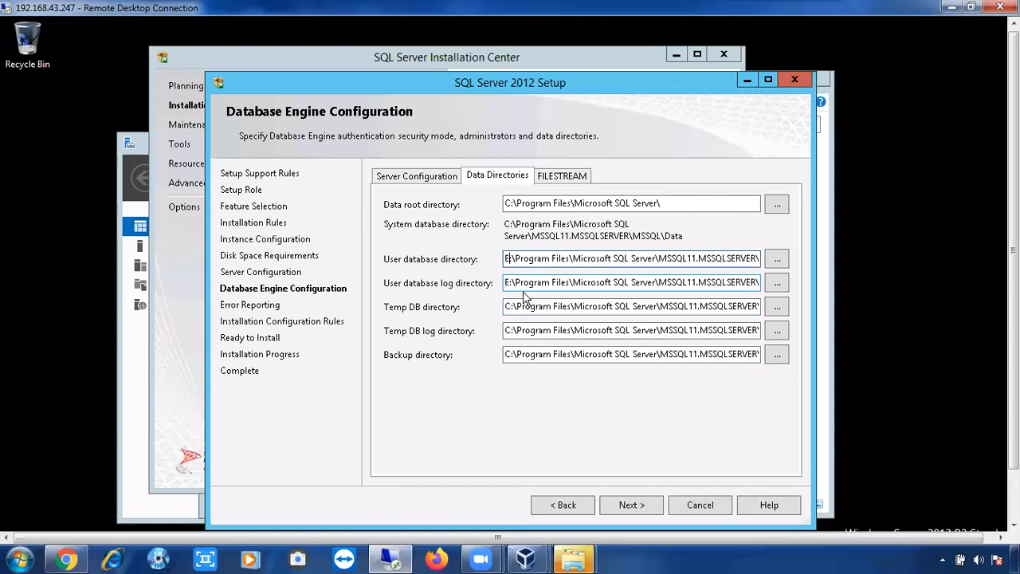
left_click(510, 285)
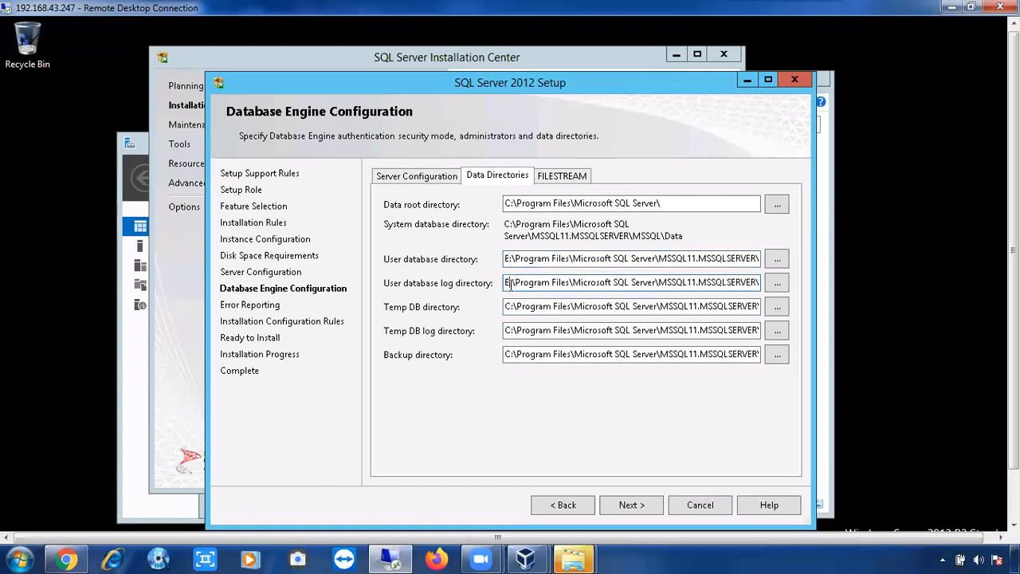
key("BackSpace")
type("F")
left_click(605, 306)
key("Home")
key("Right")
key("BackSpace")
type("T")
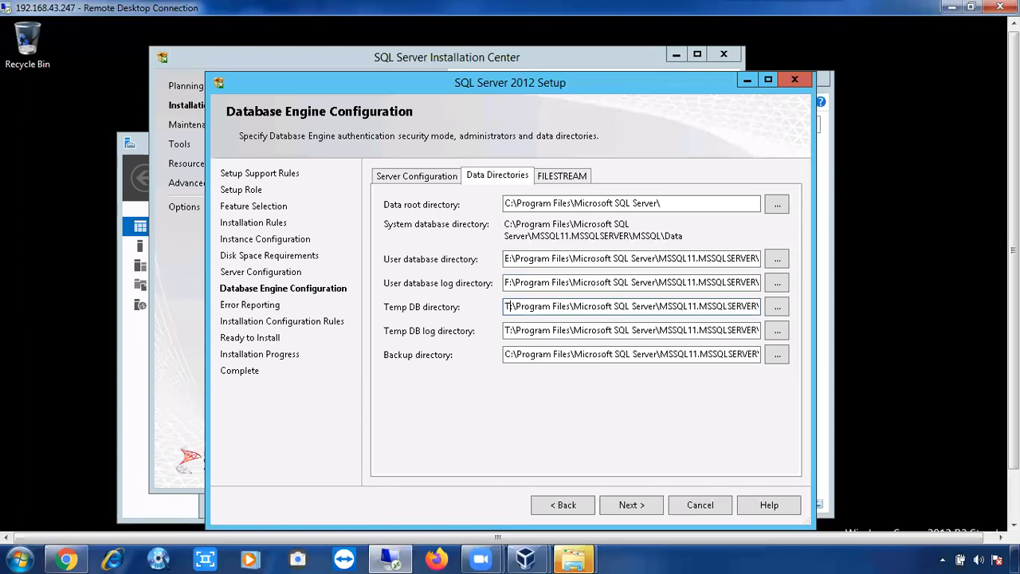
left_click(511, 356)
key("BackSpace")
type("X")
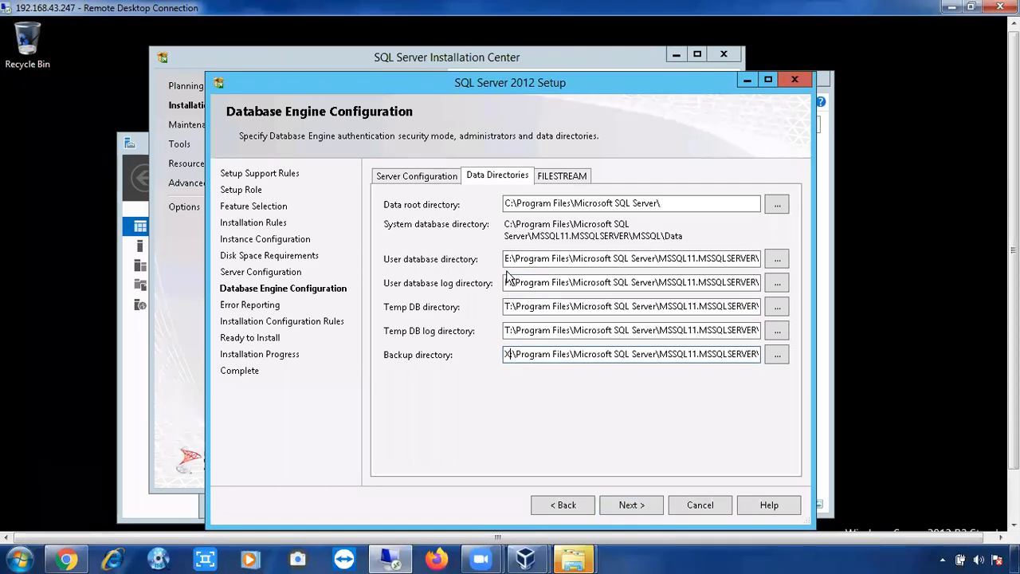
key("BackSpace")
type("C")
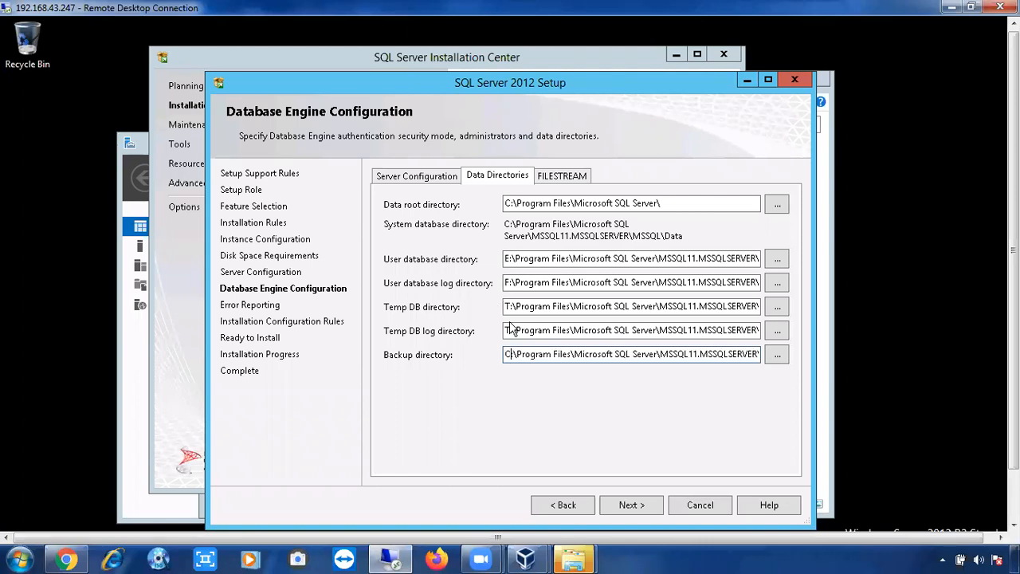
Step: Set the TempDB log, TempDB, user log and user database directories back to drive C
left_click(511, 330)
key("BackSpace")
type("C")
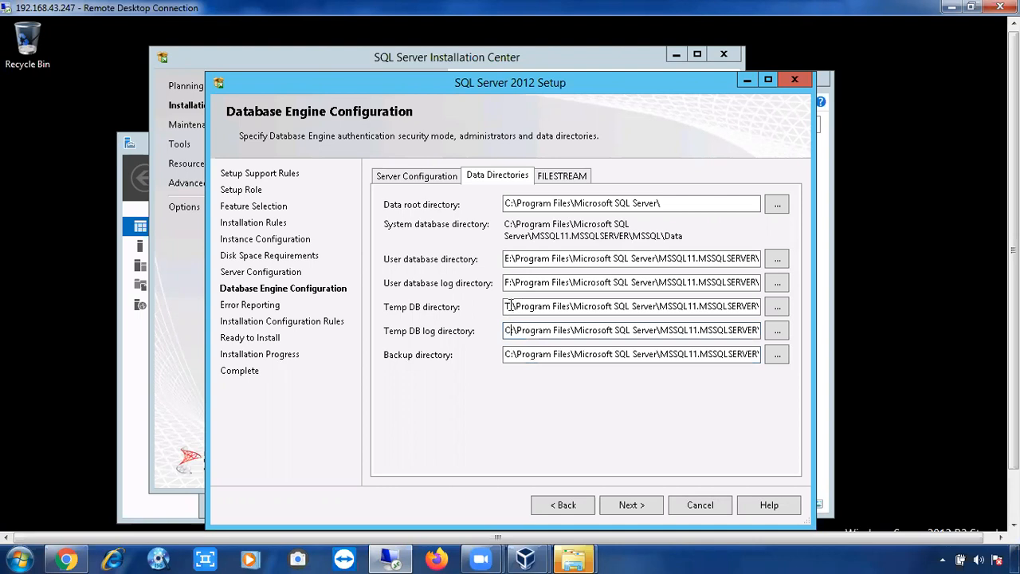
left_click(511, 307)
key("BackSpace")
type("C")
left_click(509, 285)
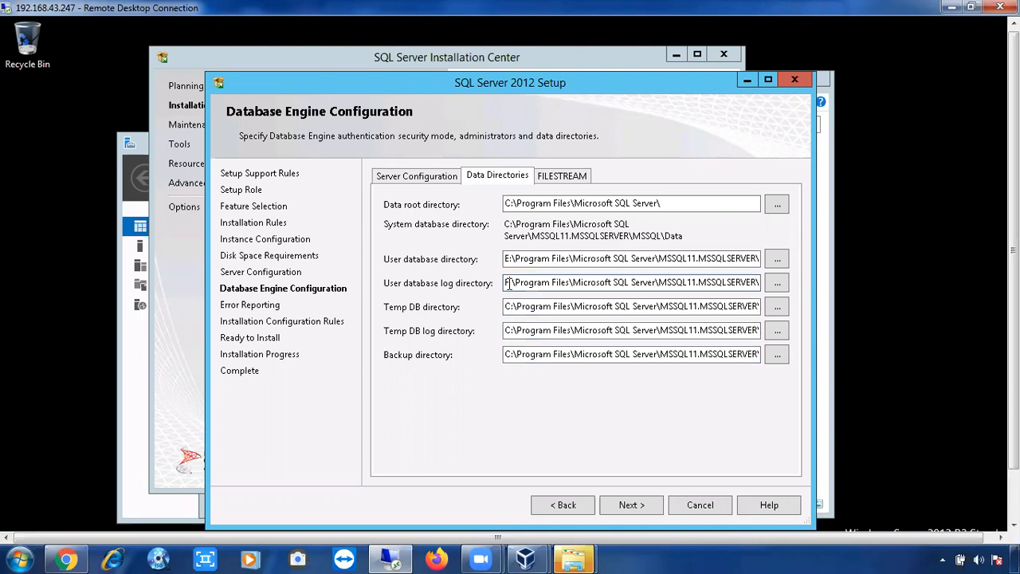
key("BackSpace")
type("C")
left_click(508, 261)
key("BackSpace")
type("C")
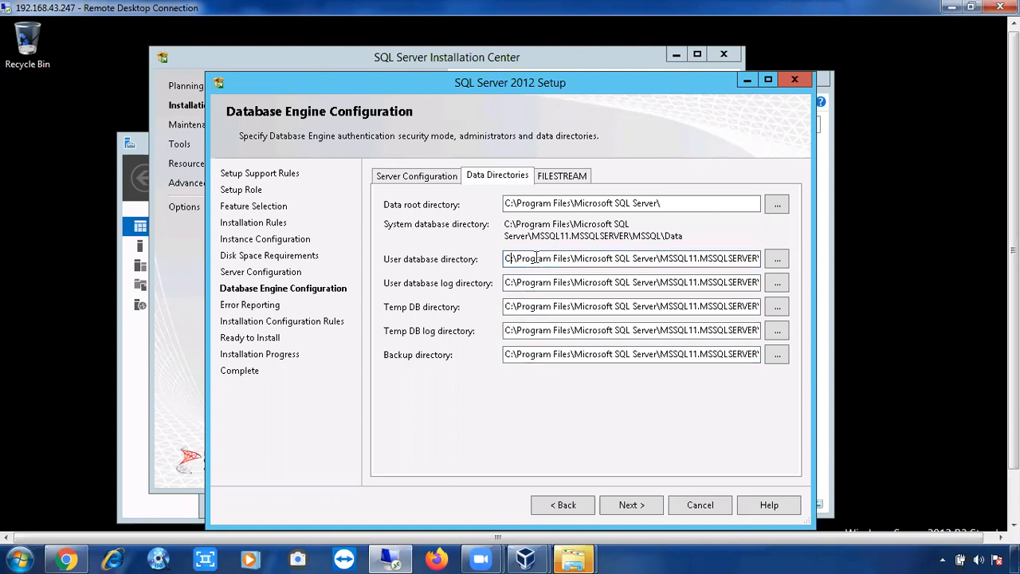
Step: Inspect the User database directory path, then view the FILESTREAM options
left_click_drag(529, 258, 641, 259)
left_click(641, 258)
left_click_drag(518, 259, 718, 259)
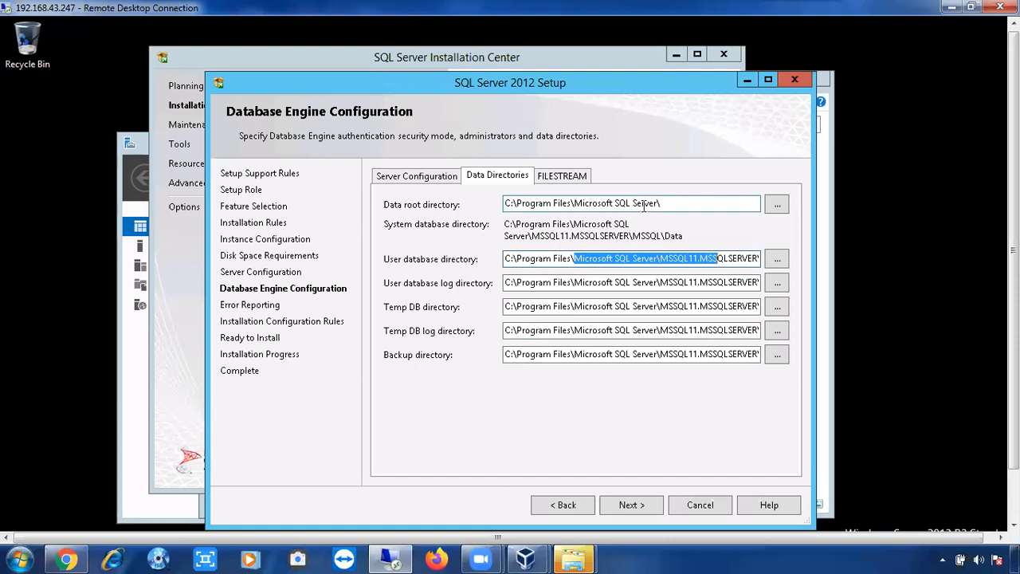
left_click(564, 180)
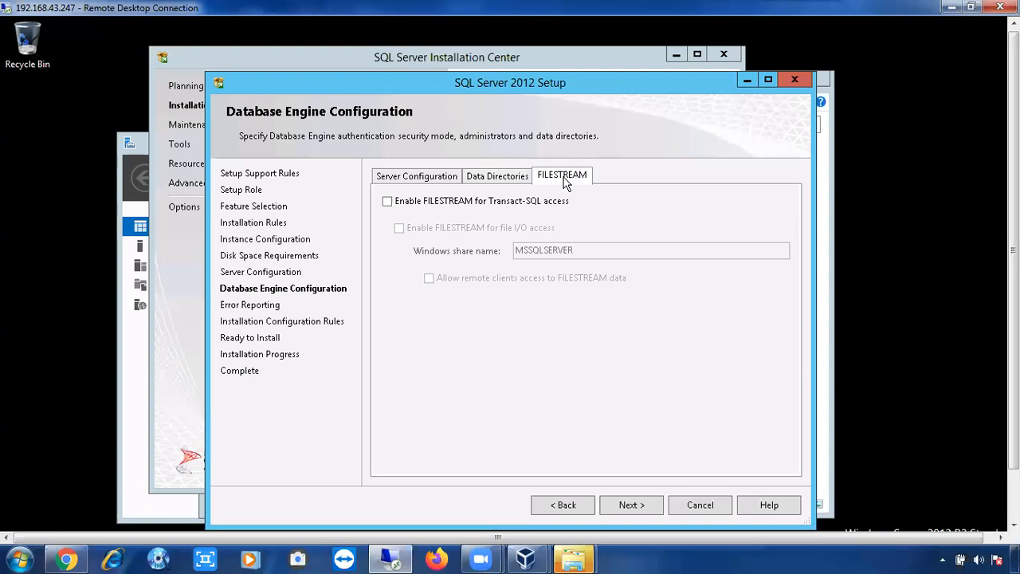
Step: Accept the database engine settings and continue with error reporting left off
left_click(486, 184)
left_click(628, 507)
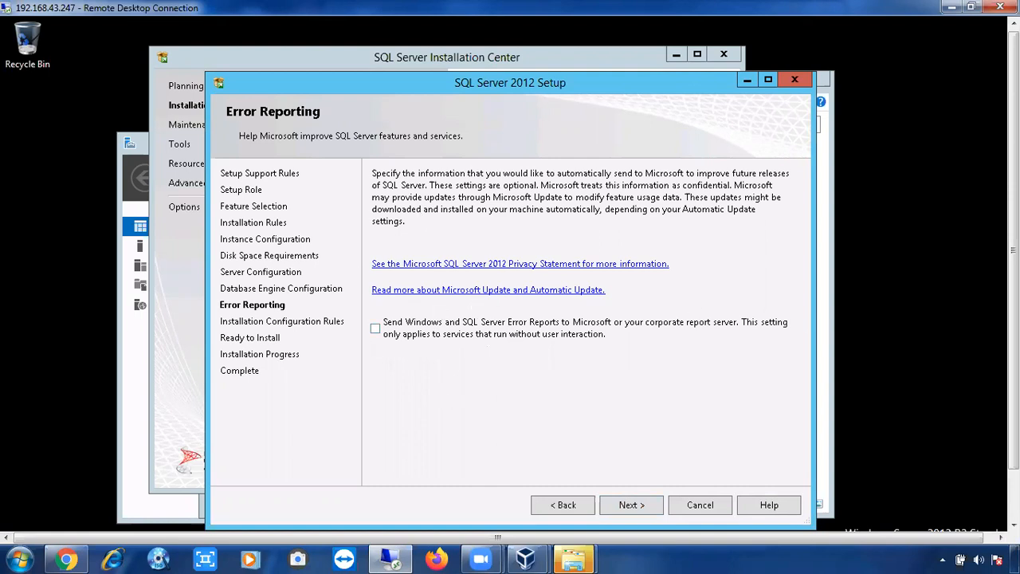
scroll(903, 514, "down", 3)
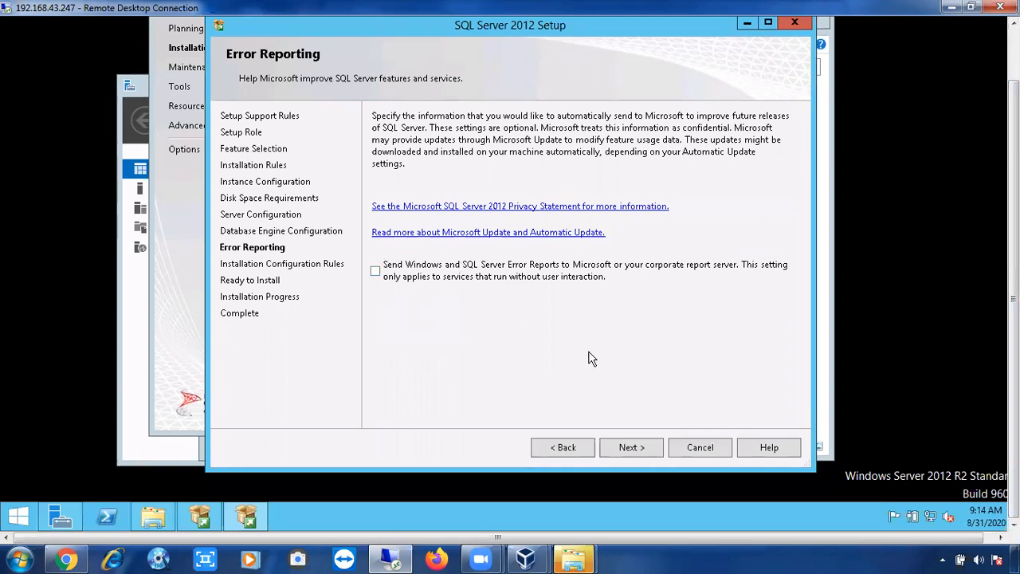
left_click(631, 447)
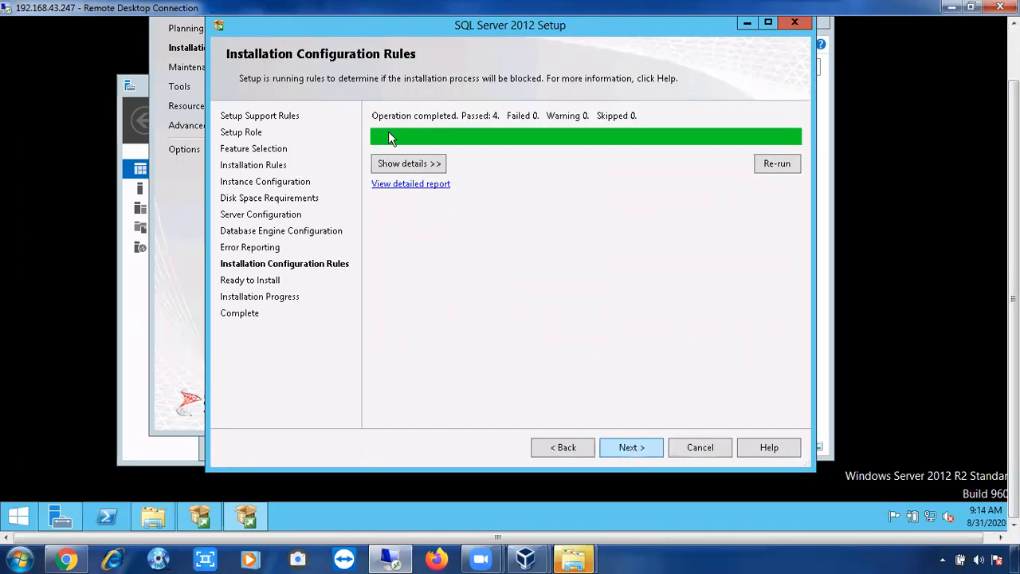
Step: Review the four passed rules and the C: drive directory summary, then start the installation
left_click(404, 165)
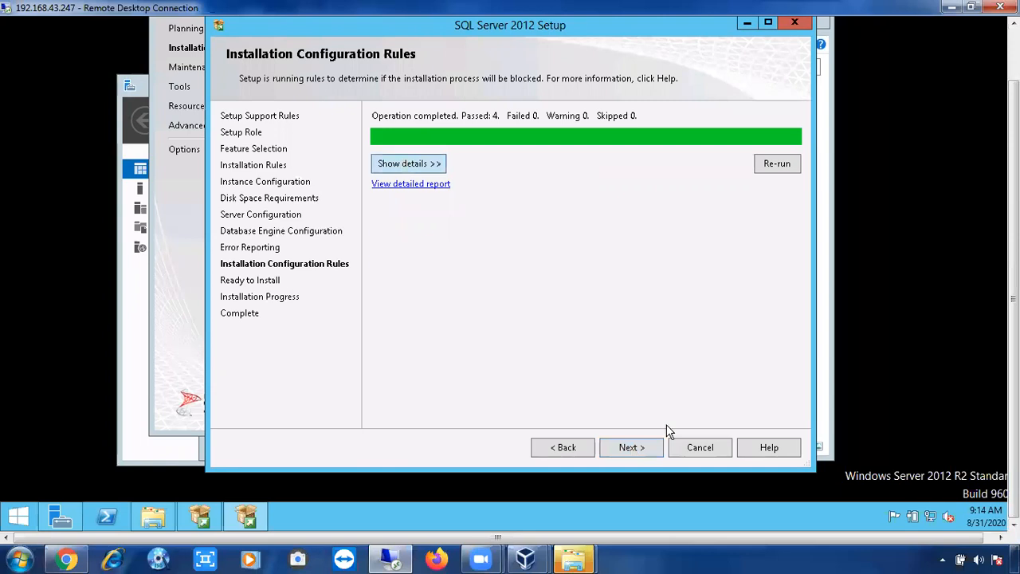
left_click(629, 447)
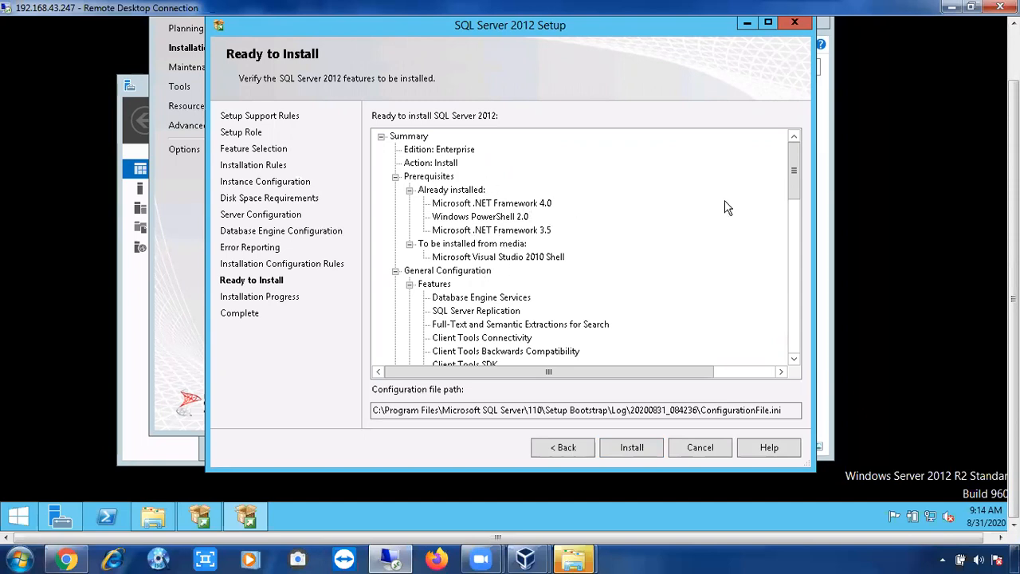
left_click(795, 211)
left_click(802, 302)
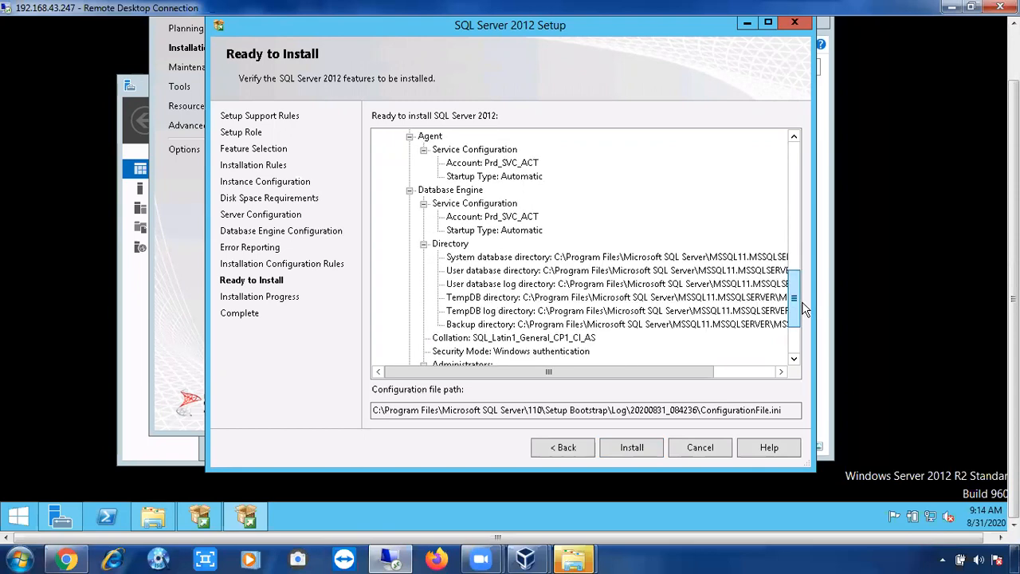
left_click(633, 448)
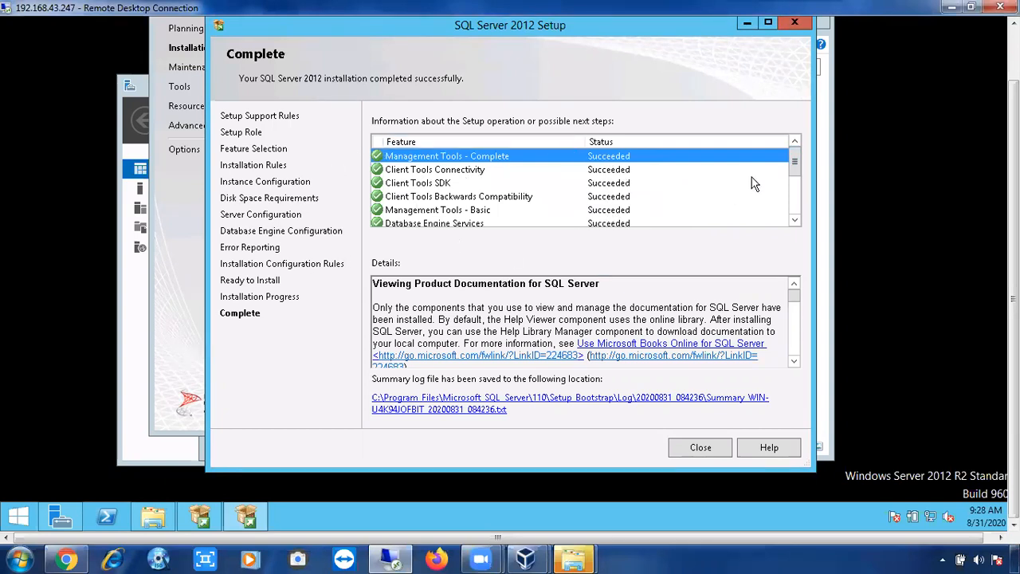
mouse_move(795, 175)
left_mouse_down()
mouse_move(792, 212)
mouse_move(792, 160)
left_mouse_up()
Step: Close the Setup wizard, Installation Center and install-media folder, then bring up Start
left_click(700, 448)
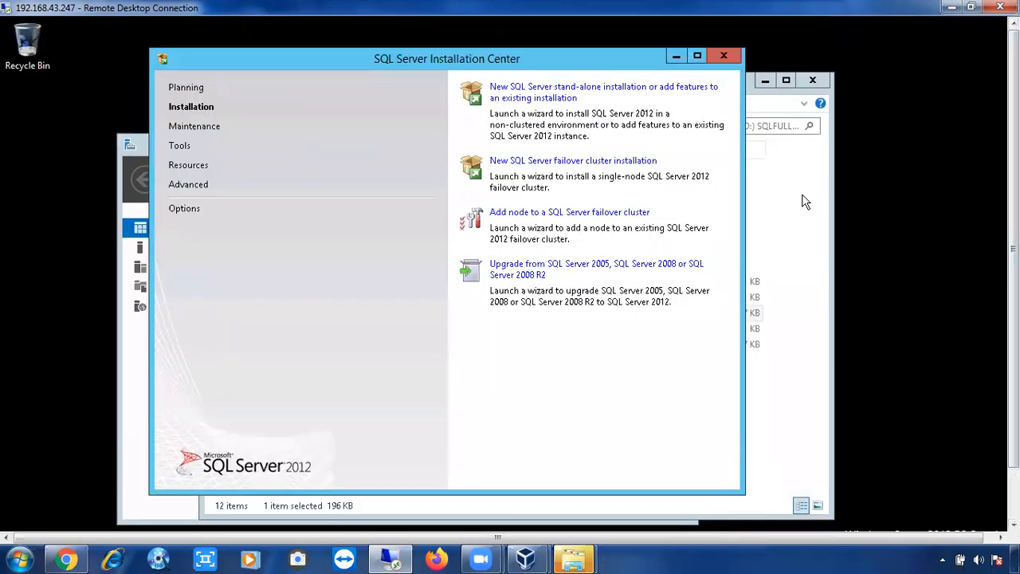
left_click(725, 57)
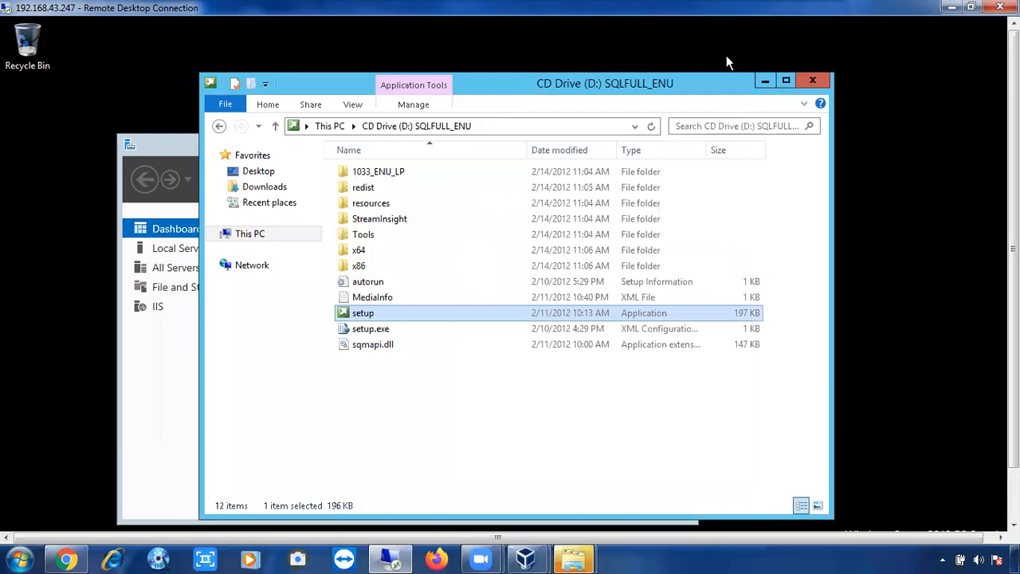
left_click(811, 83)
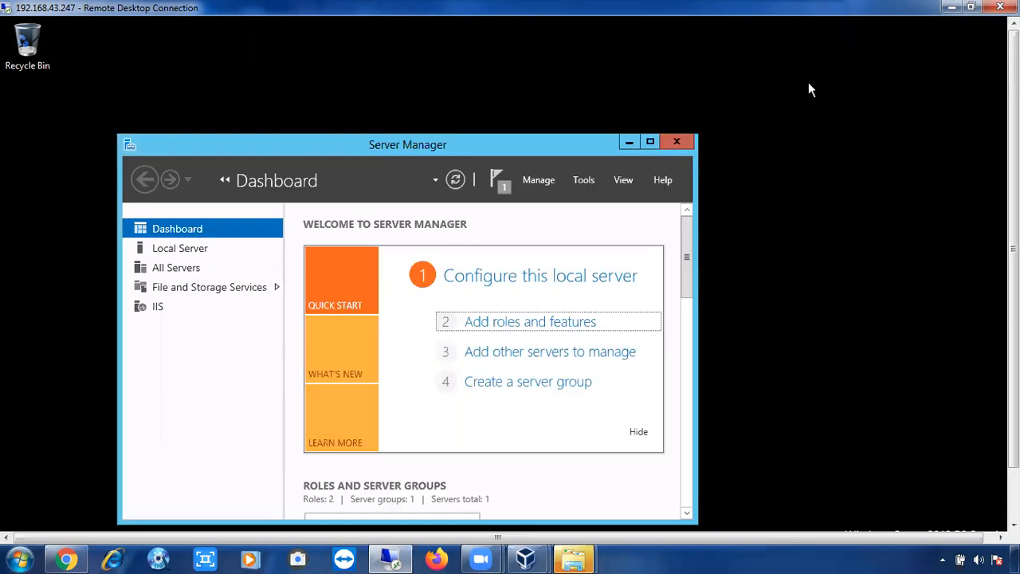
left_click_drag(1013, 249, 1014, 300)
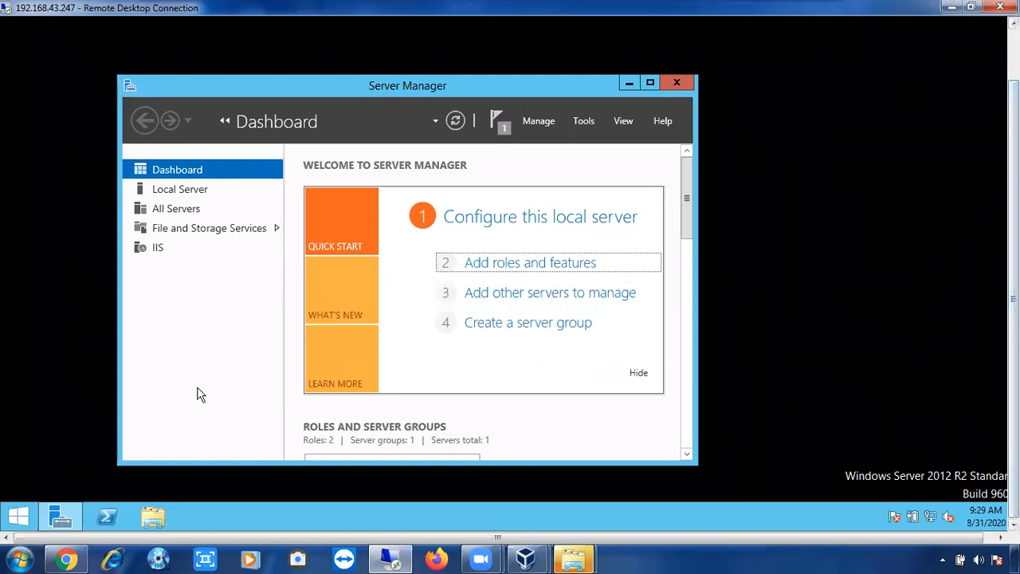
left_click(17, 518)
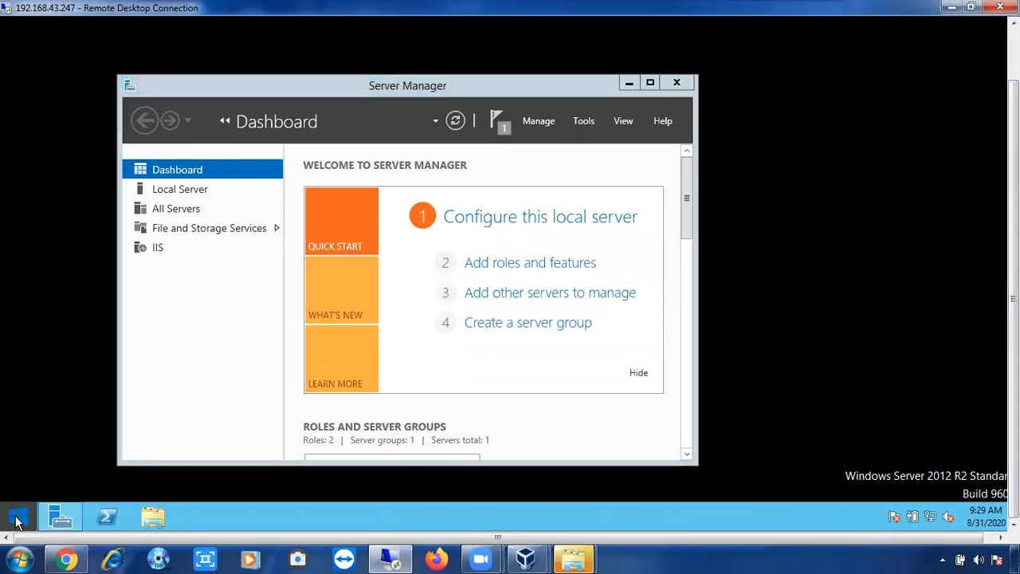